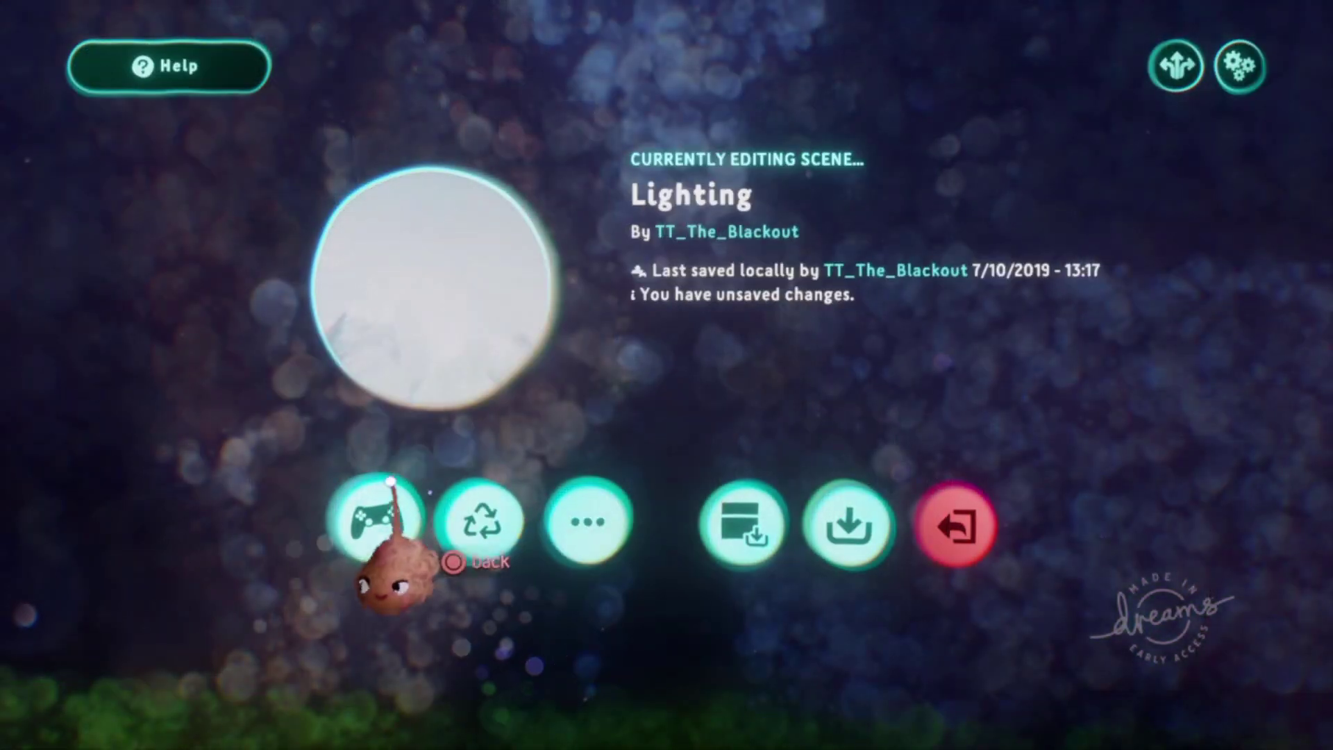
- Play-test the Lighting scene, look around it, and return to editing
{"action": "left_click", "coordinate": [375, 517]}
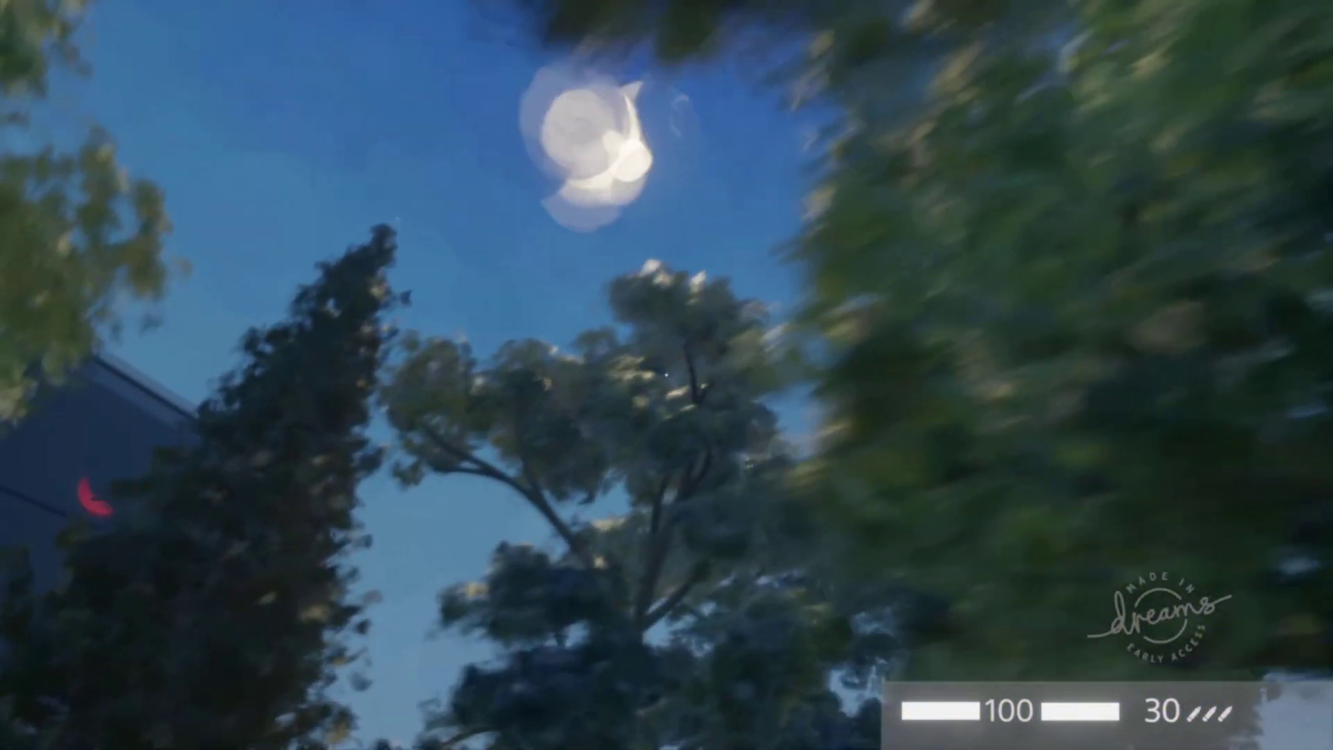
{"action": "key", "text": "Escape"}
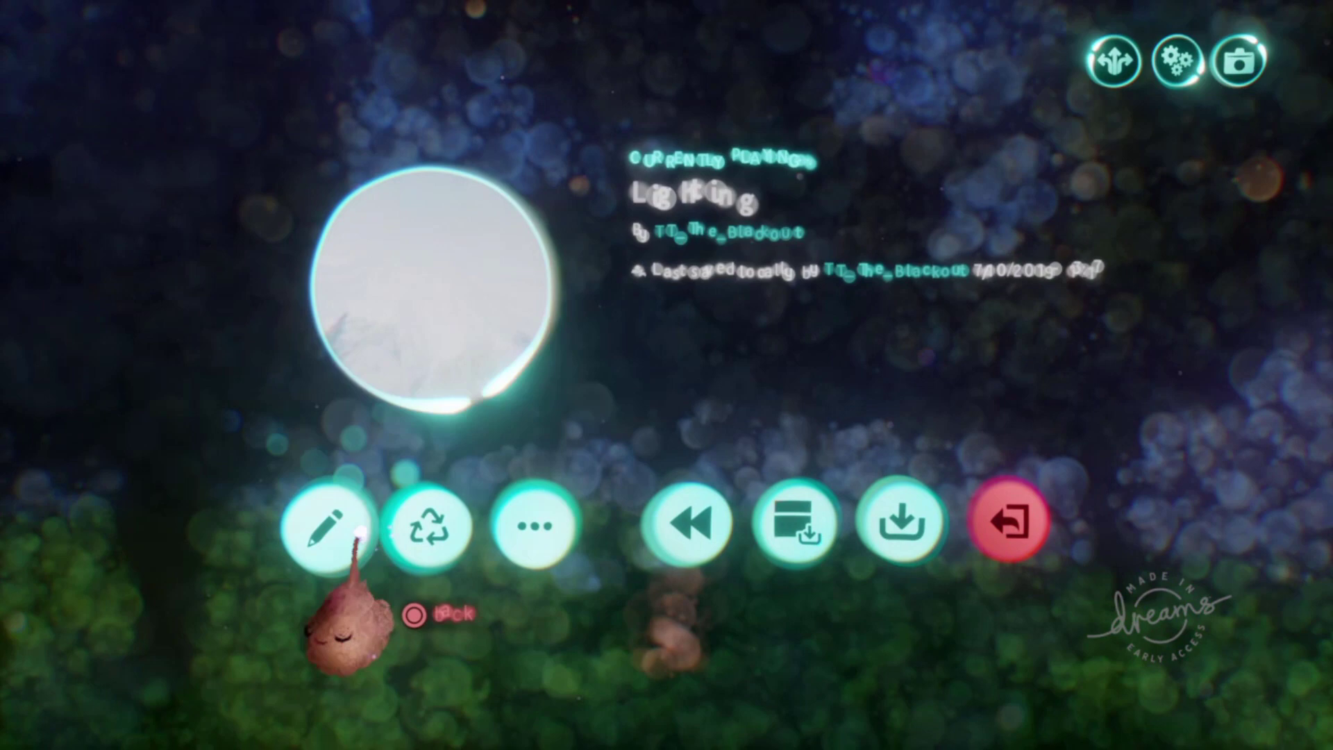
{"action": "left_click", "coordinate": [350, 533]}
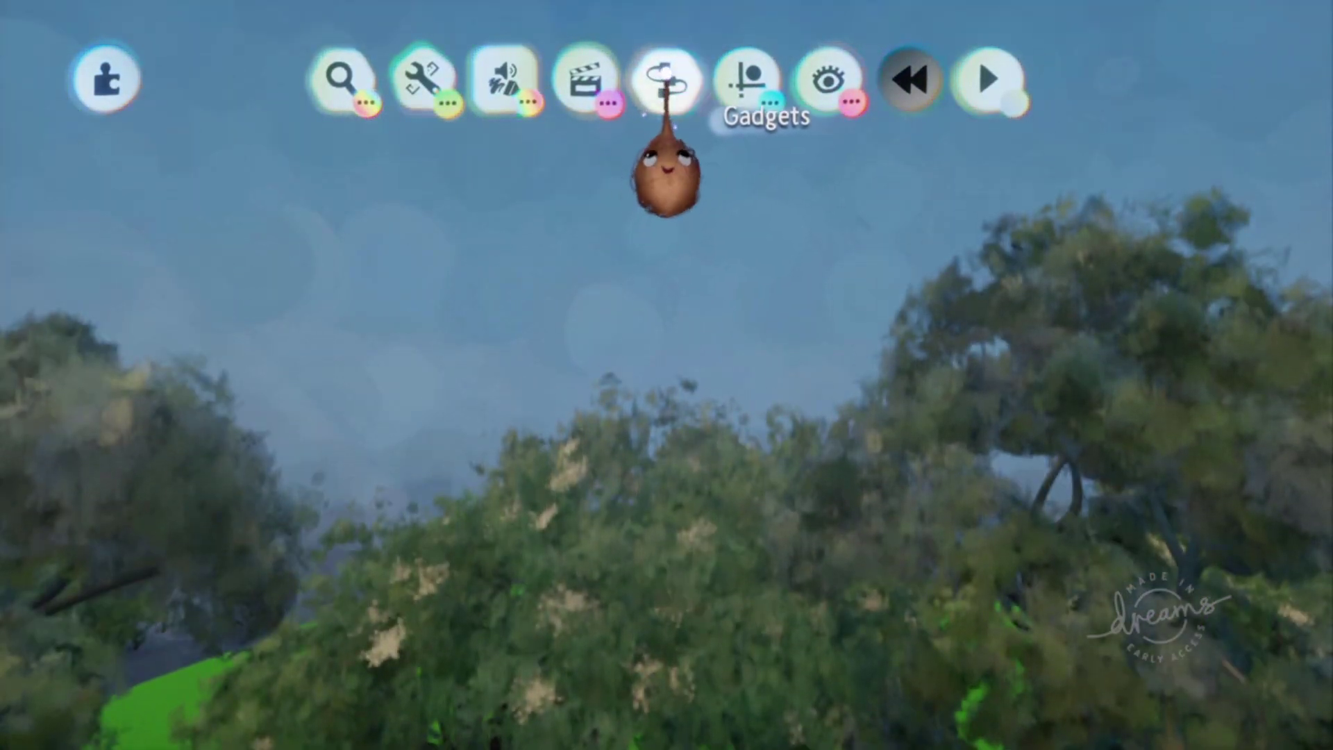
- Place a Sun & Sky gadget in the air above the trees
{"action": "left_click", "coordinate": [664, 78]}
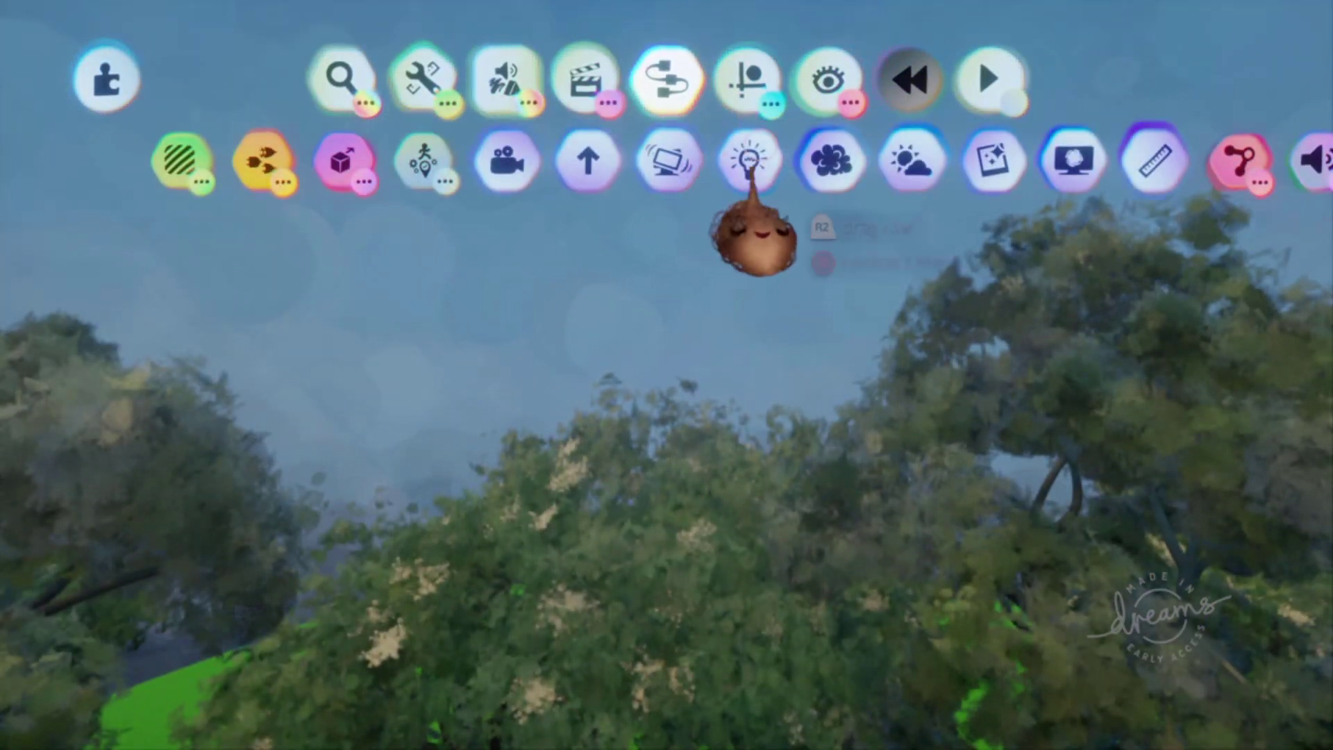
{"action": "left_click", "coordinate": [906, 158]}
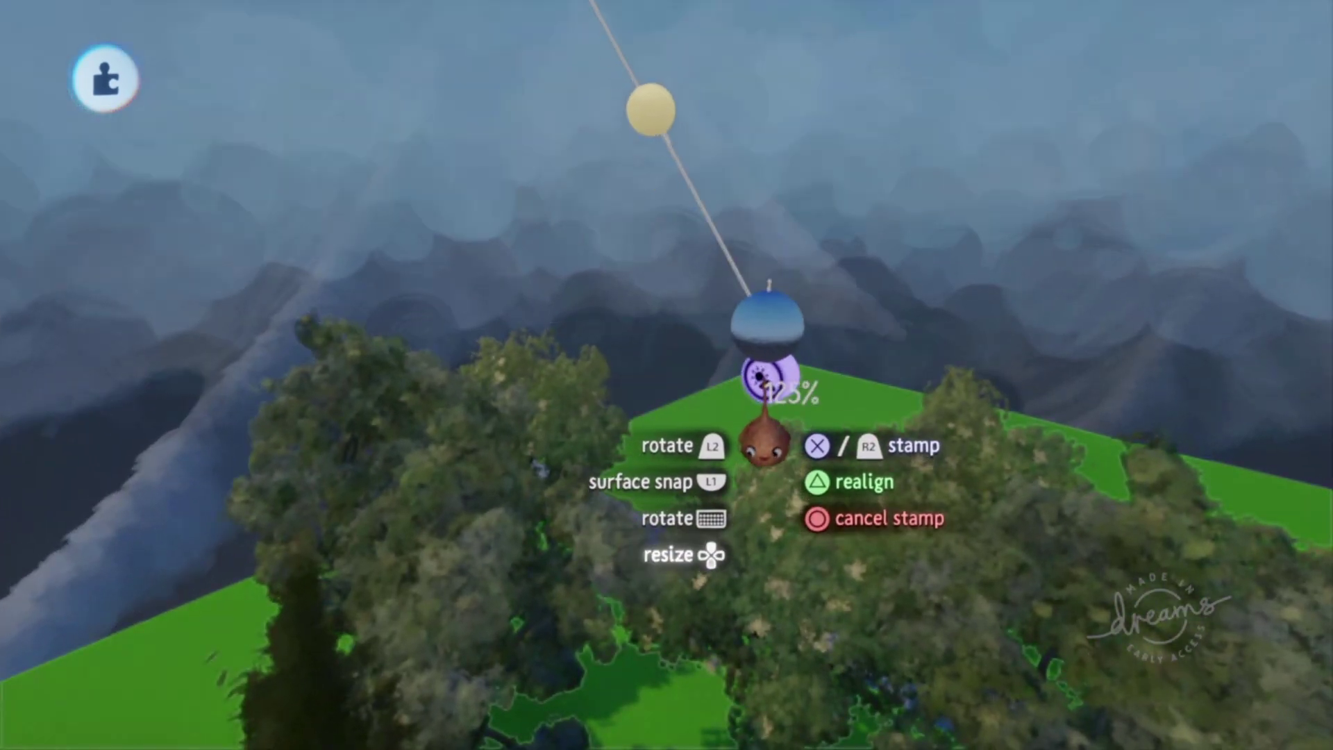
{"action": "left_click", "coordinate": [778, 445]}
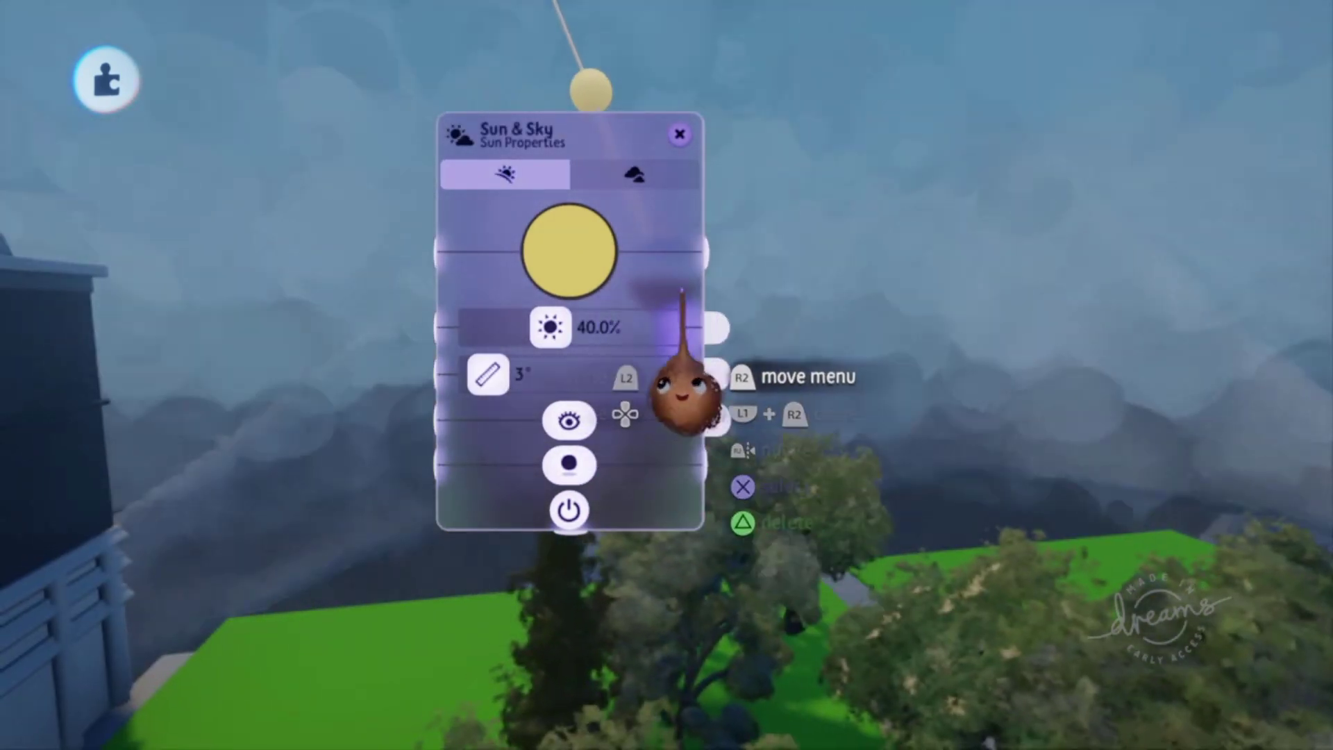
- Set the fog range to 10,000 m in the gadget's sky properties
{"action": "left_click", "coordinate": [647, 179]}
{"action": "left_click_drag", "start_coordinate": [649, 277], "coordinate": [292, 281]}
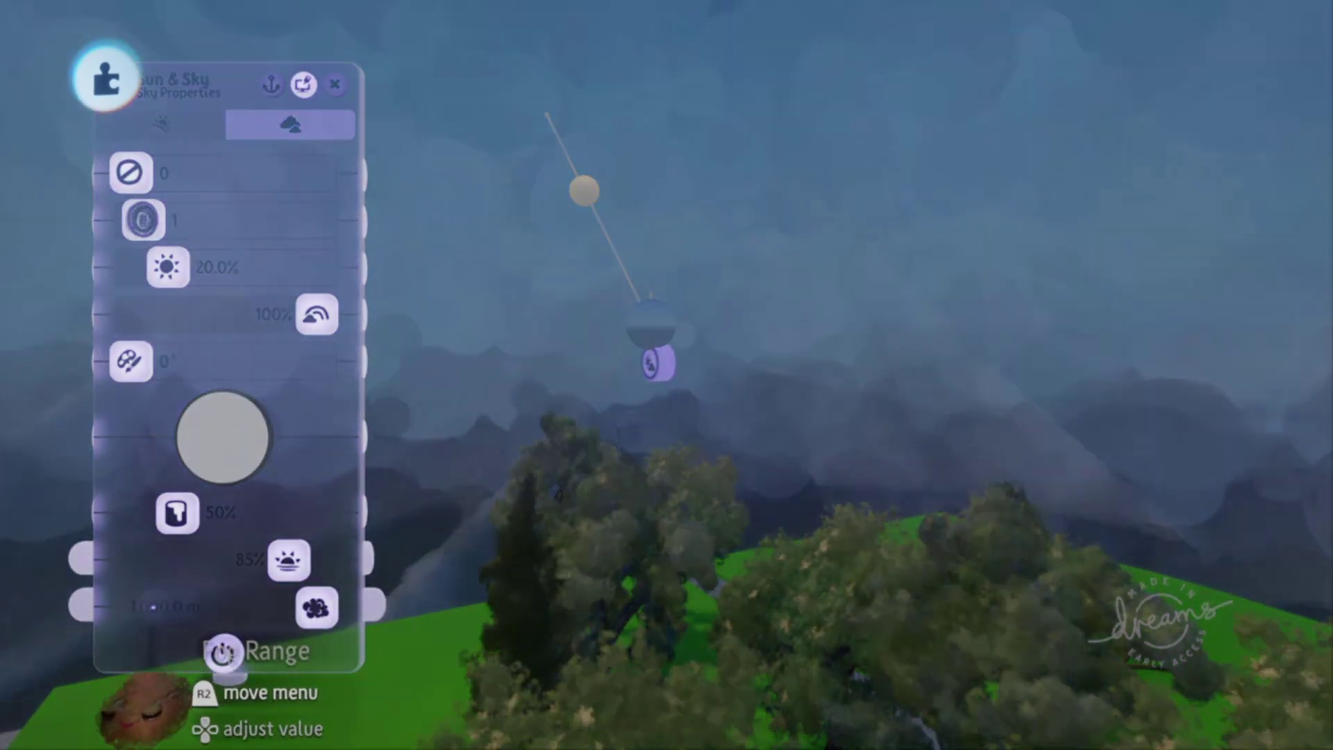
{"action": "left_click", "coordinate": [158, 605]}
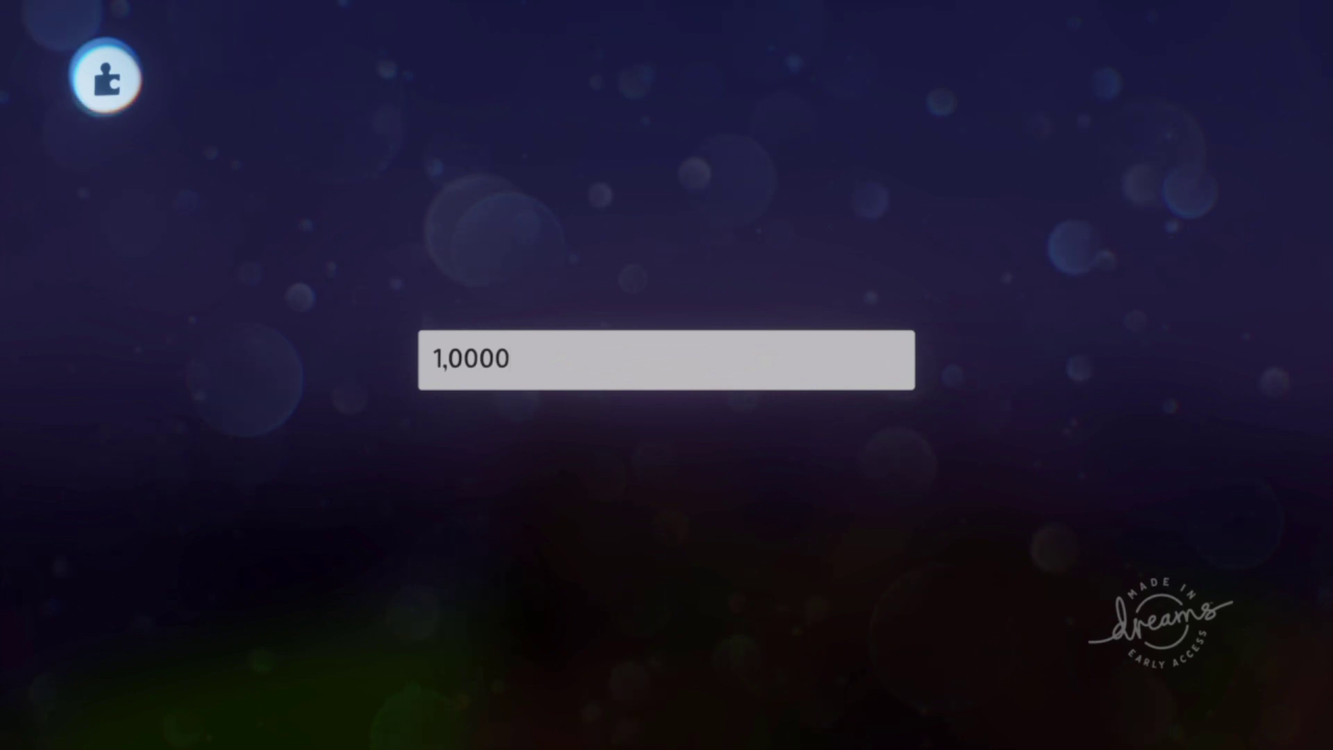
{"action": "key", "text": "Return"}
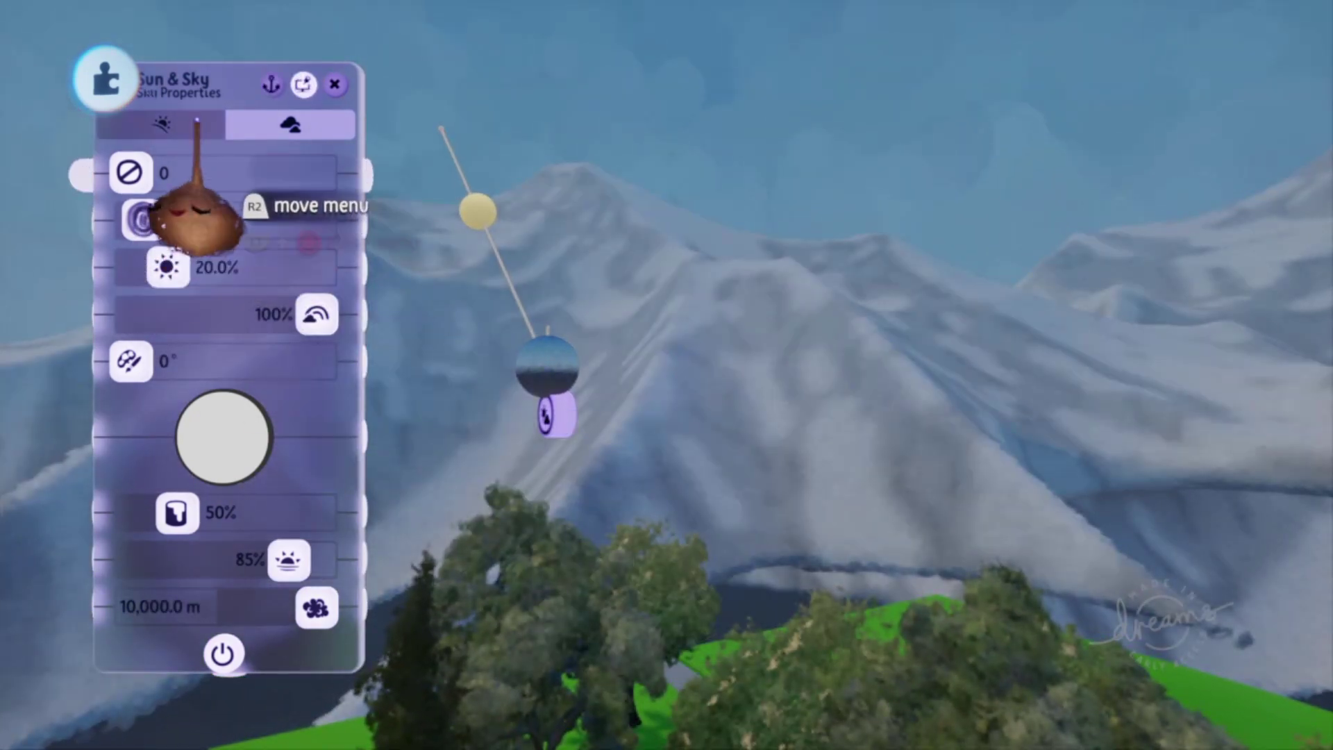
- Compare the sun's brightness at 100% and 37.5%, leaving it at 100%
{"action": "left_click", "coordinate": [192, 125]}
{"action": "left_click_drag", "start_coordinate": [194, 277], "coordinate": [872, 444]}
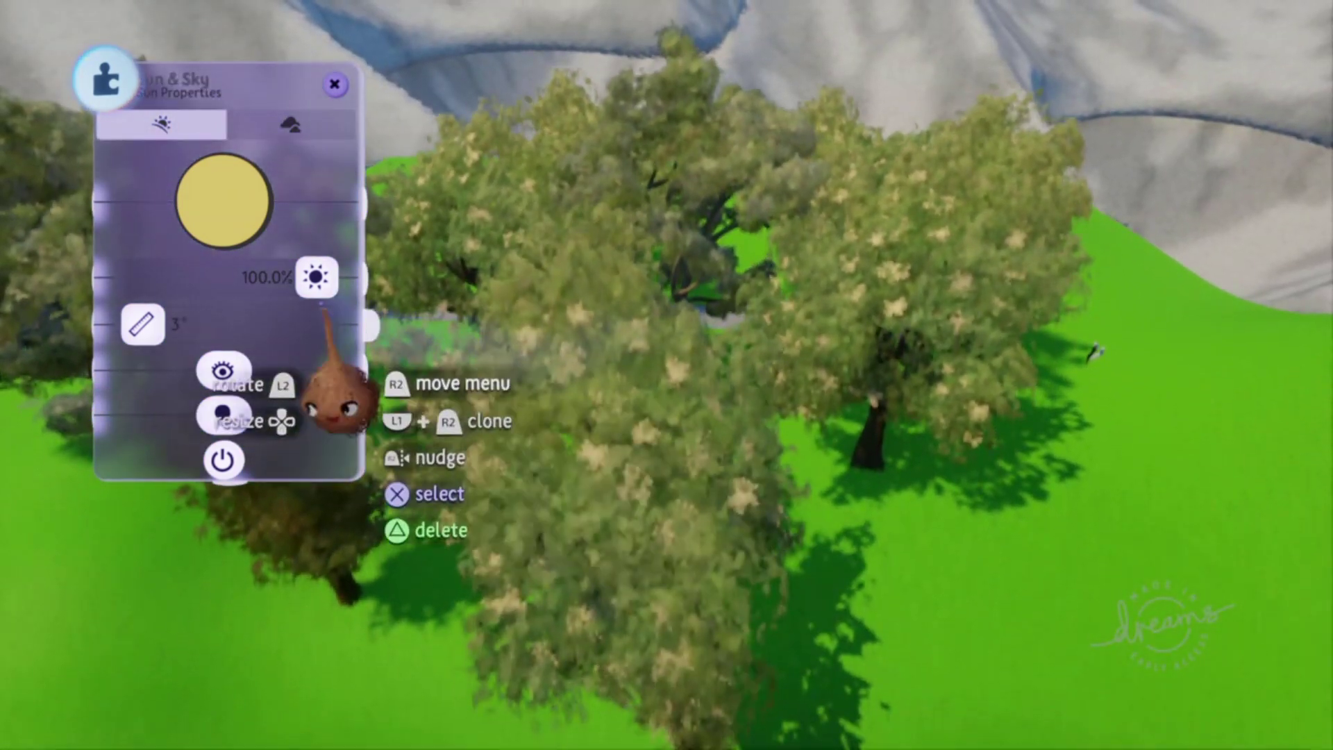
{"action": "left_click_drag", "start_coordinate": [314, 278], "coordinate": [186, 278]}
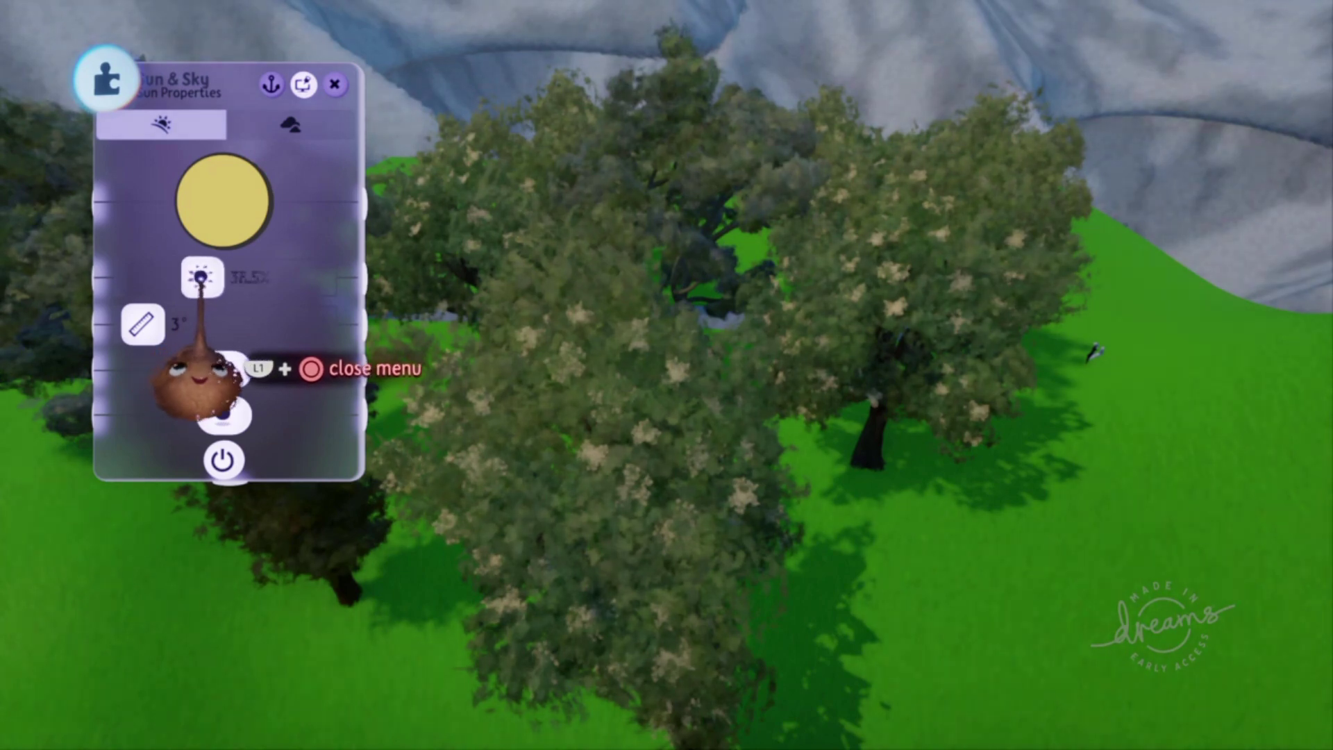
{"action": "left_click_drag", "start_coordinate": [337, 361], "coordinate": [690, 431]}
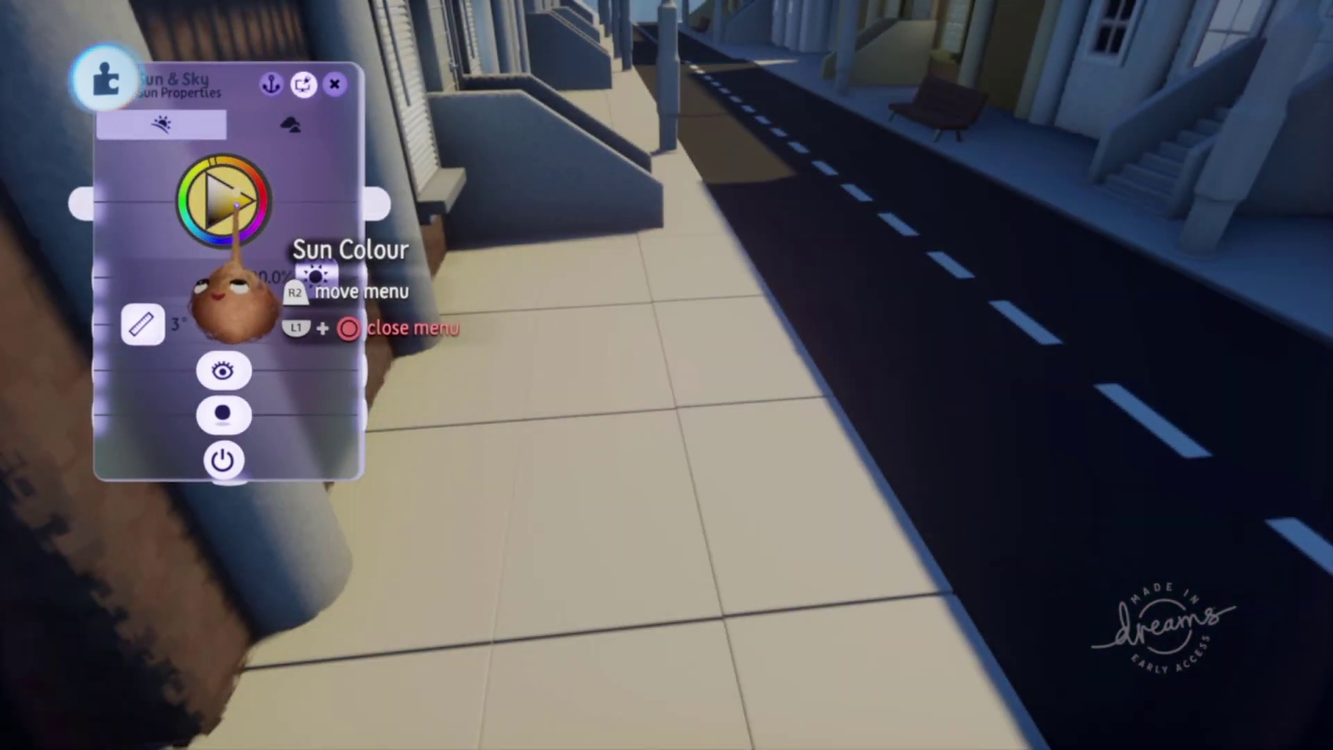
- Change the sun colour to white and switch off the sun's visibility
{"action": "left_click_drag", "start_coordinate": [236, 205], "coordinate": [149, 154]}
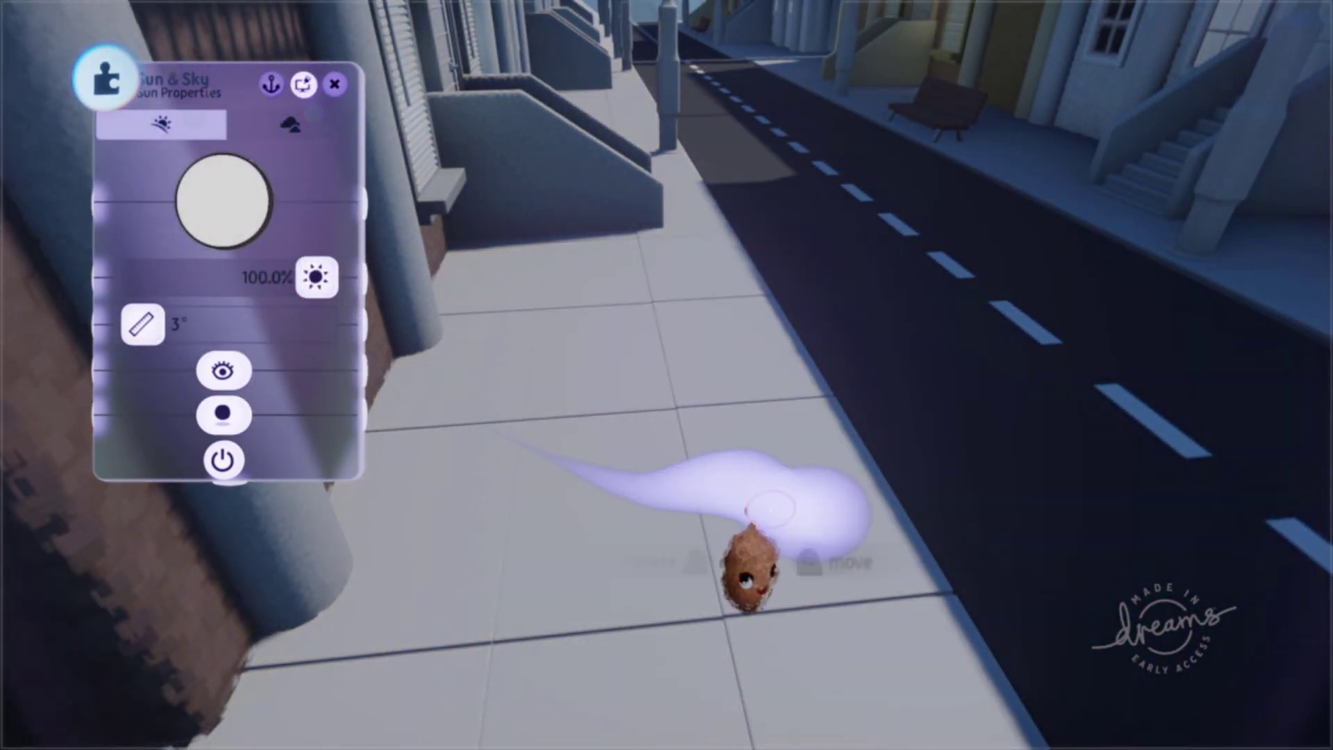
{"action": "key", "text": "ctrl+z"}
{"action": "key", "text": "ctrl+shift+z"}
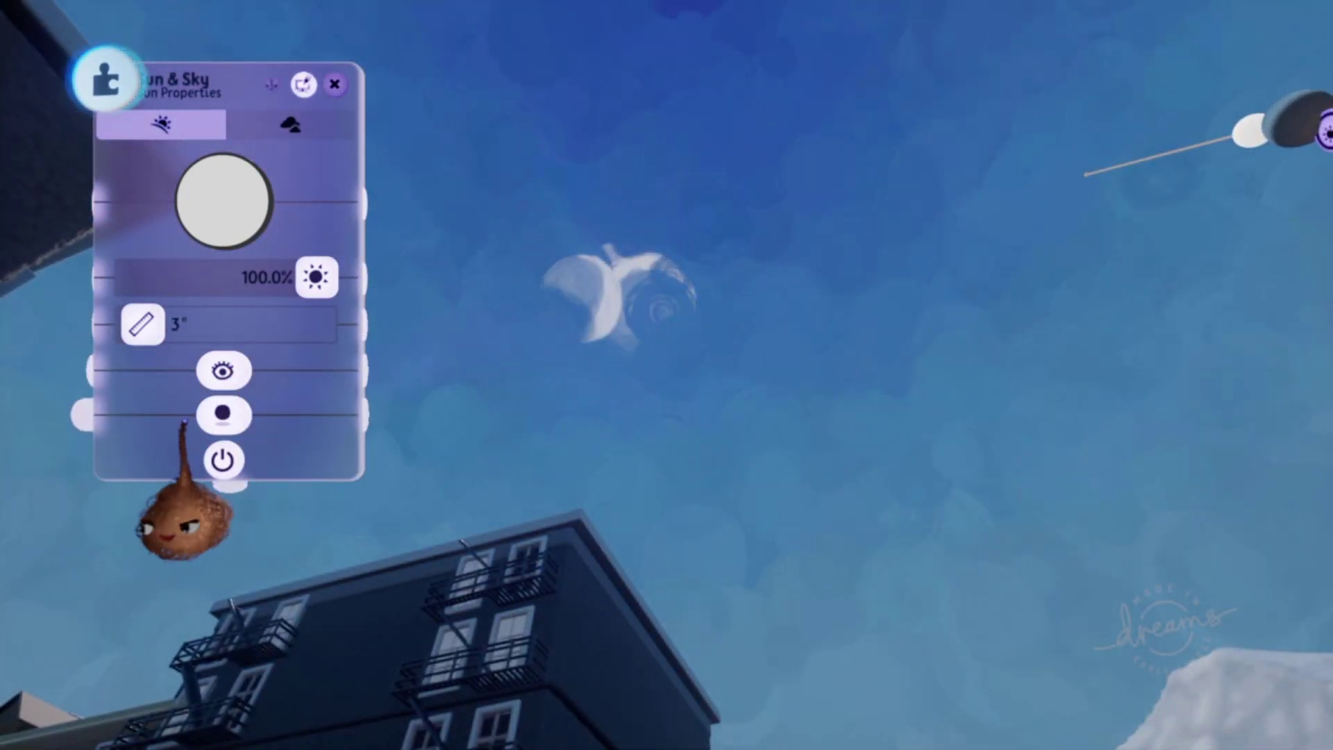
{"action": "left_click", "coordinate": [223, 372]}
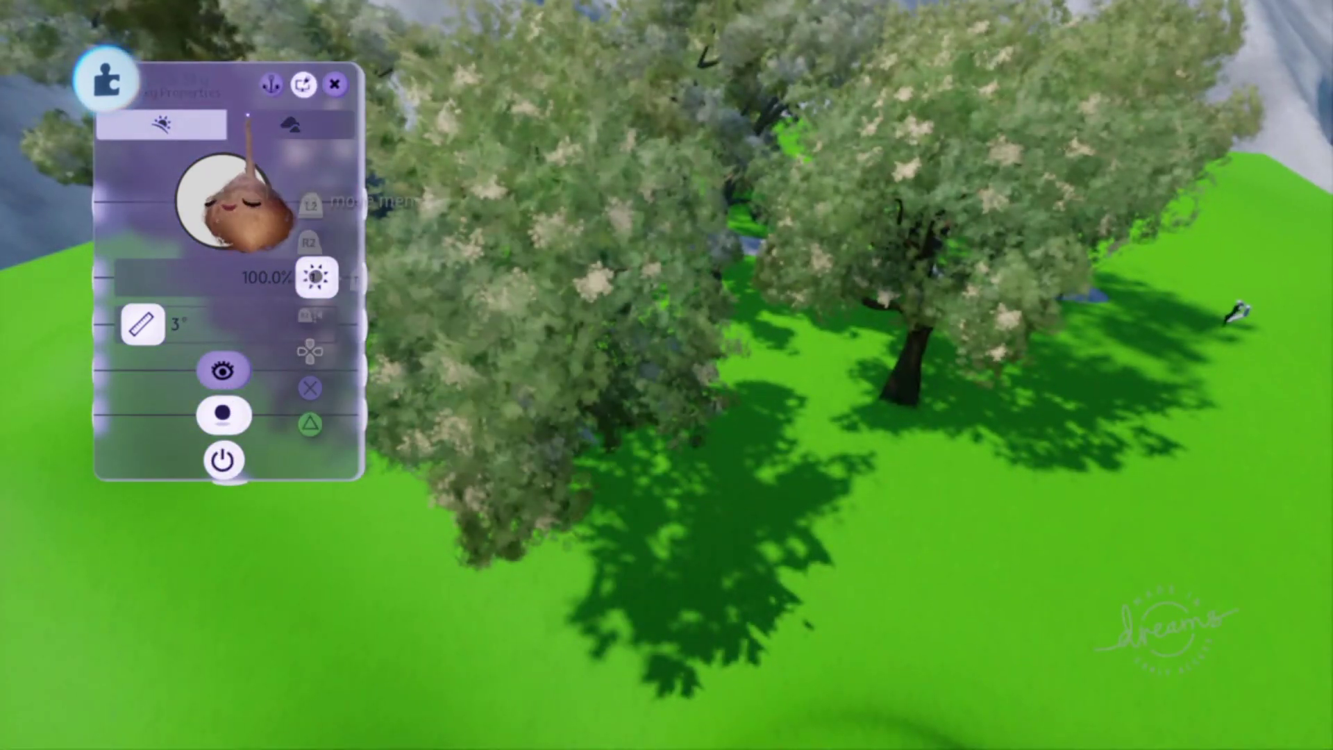
- Choose sky fleck type 4 and compare sky brightness at 0% and 100%, leaving it at 100%
{"action": "left_click", "coordinate": [281, 125]}
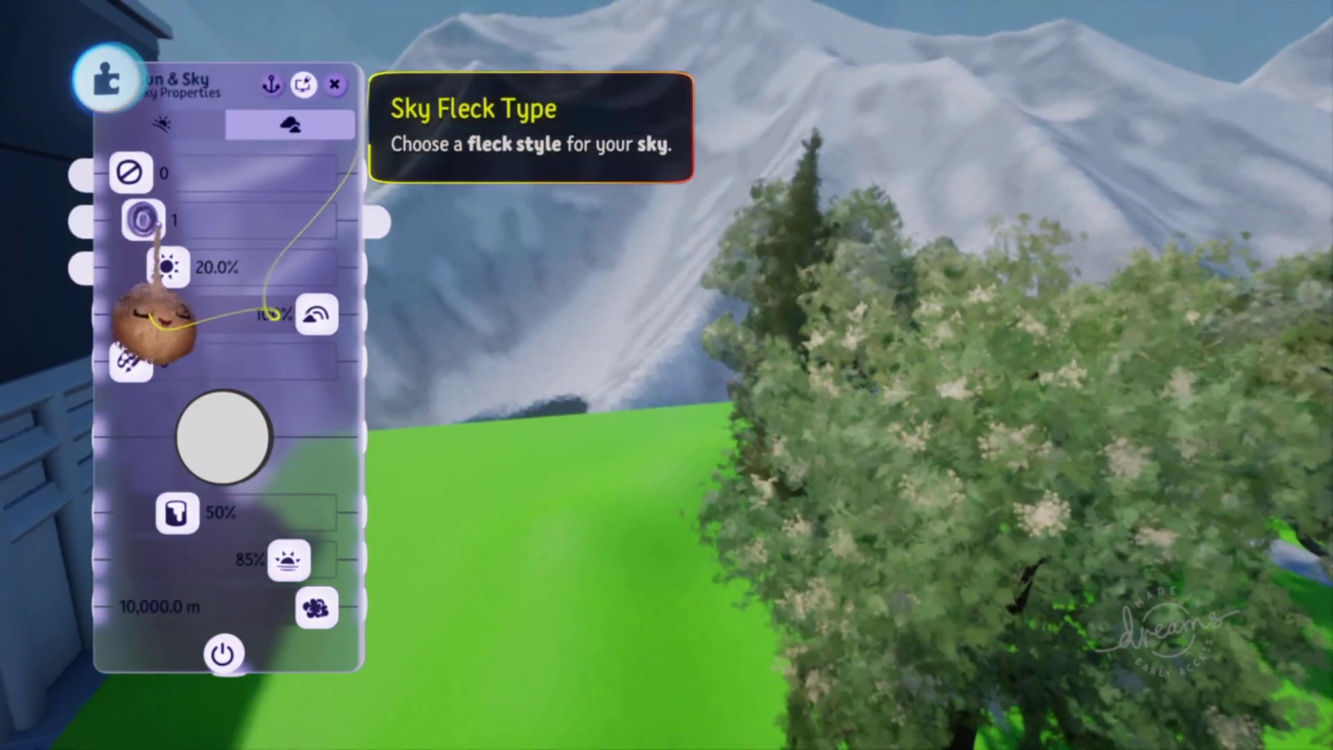
{"action": "left_click_drag", "start_coordinate": [145, 221], "coordinate": [150, 219]}
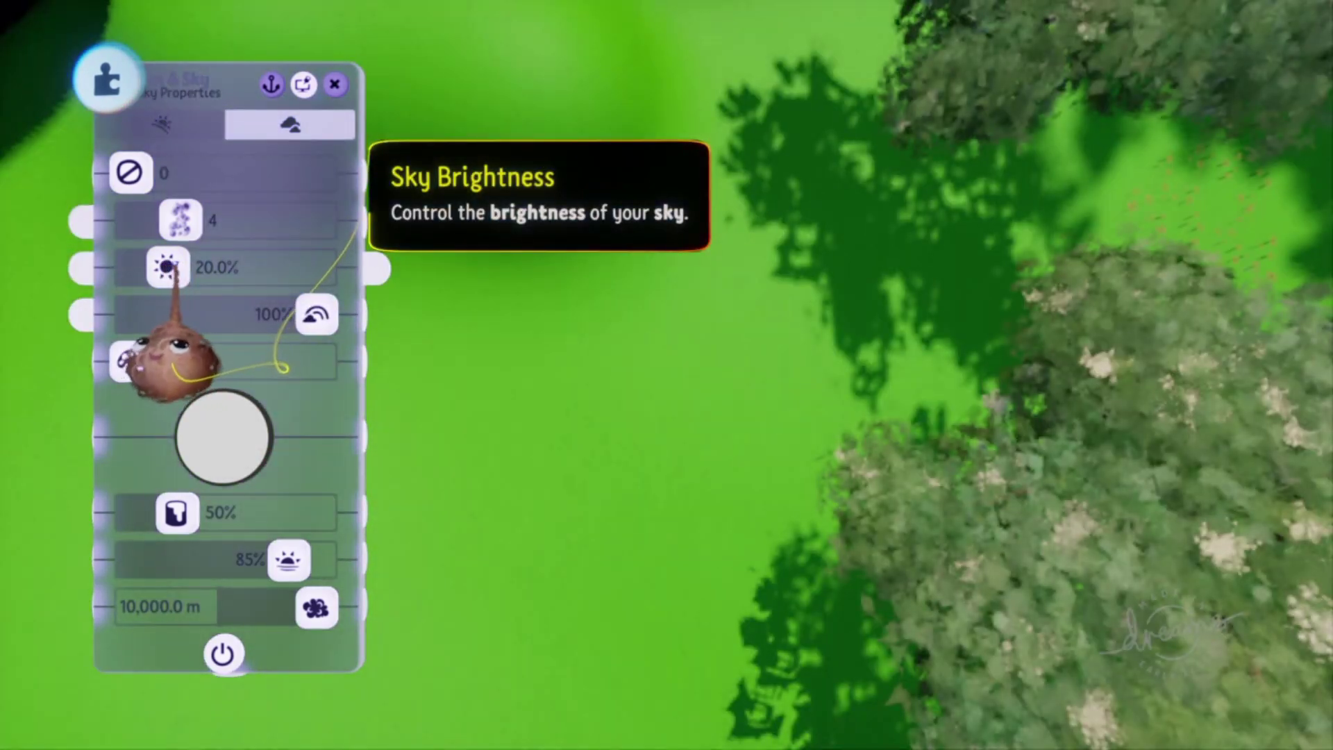
{"action": "left_click_drag", "start_coordinate": [166, 267], "coordinate": [128, 267]}
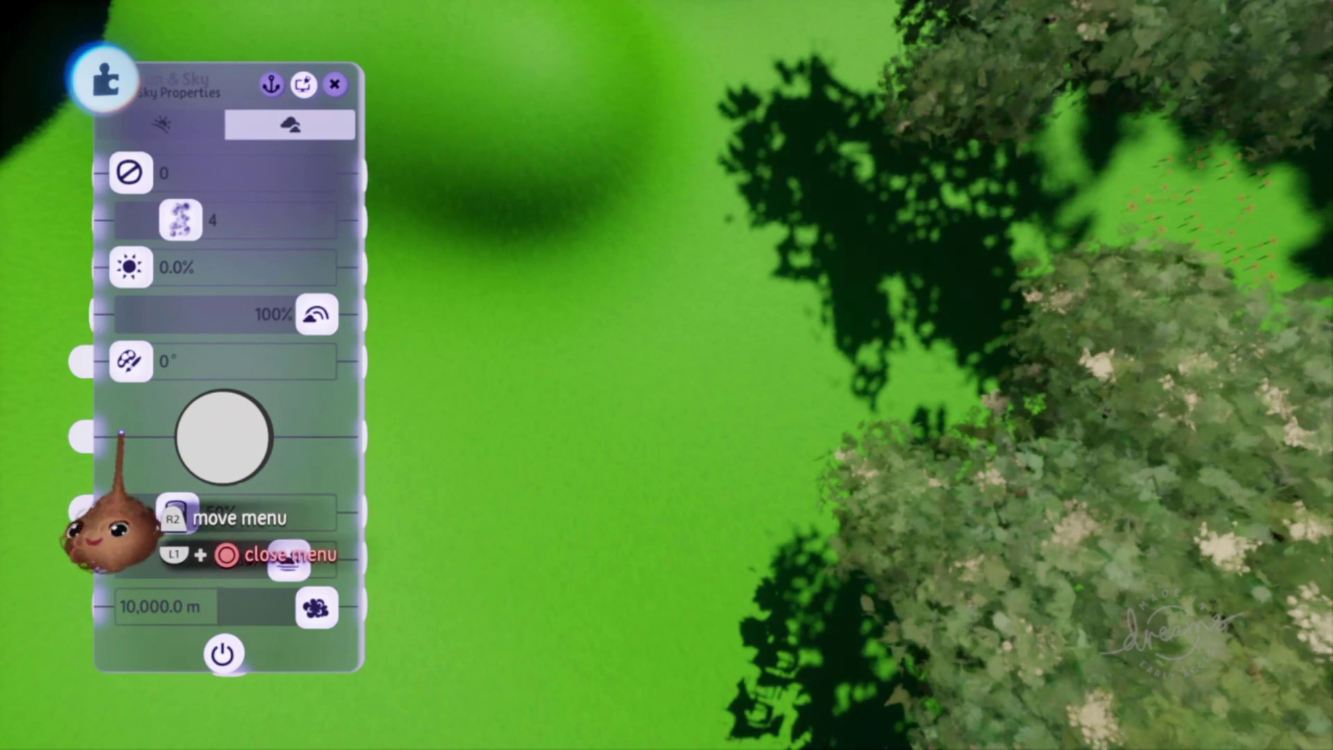
{"action": "left_click_drag", "start_coordinate": [149, 375], "coordinate": [553, 396]}
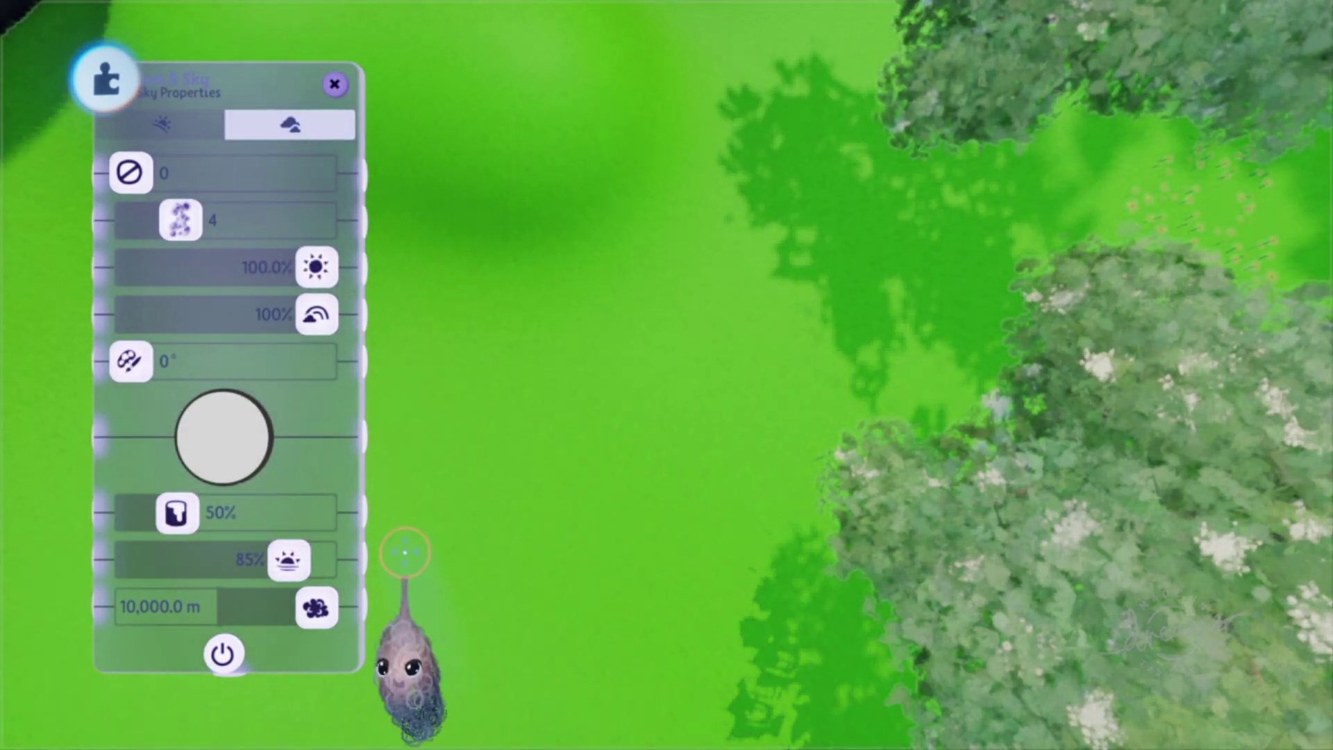
{"action": "left_click_drag", "start_coordinate": [297, 372], "coordinate": [17, 410]}
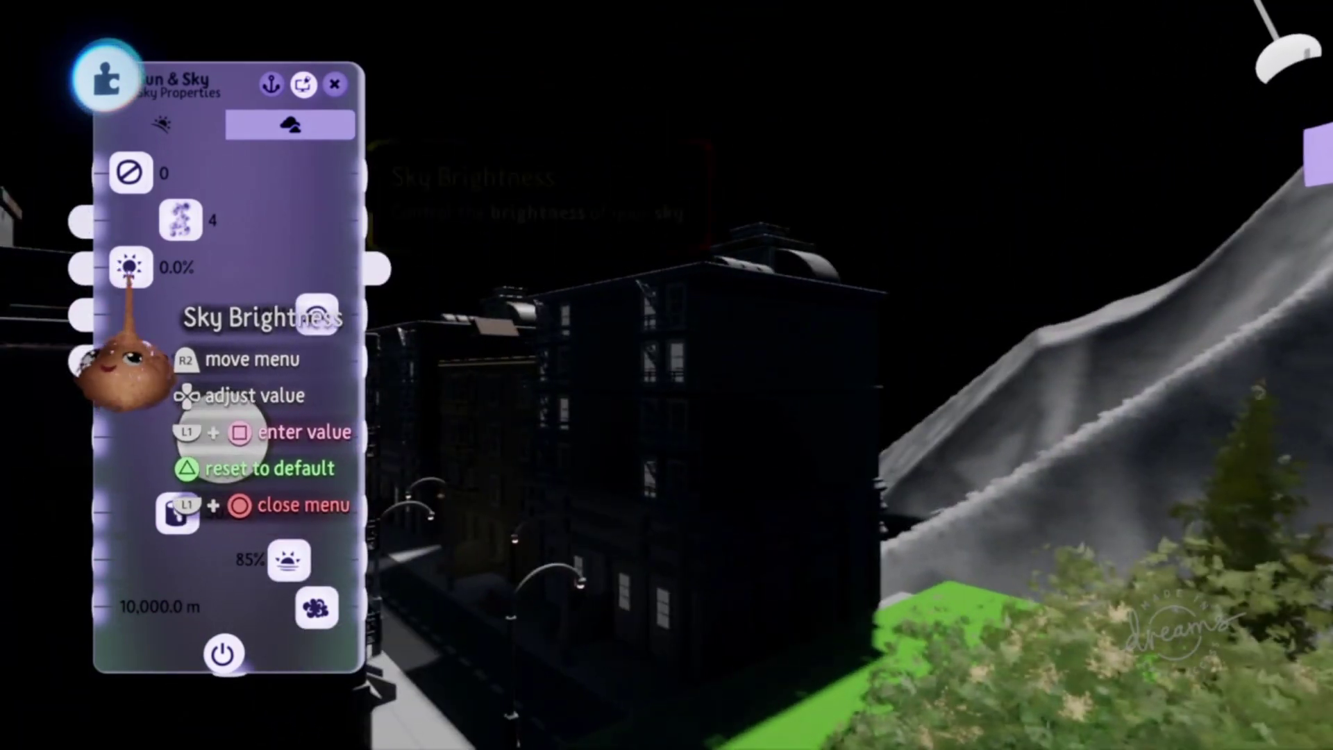
{"action": "left_click_drag", "start_coordinate": [129, 269], "coordinate": [249, 267]}
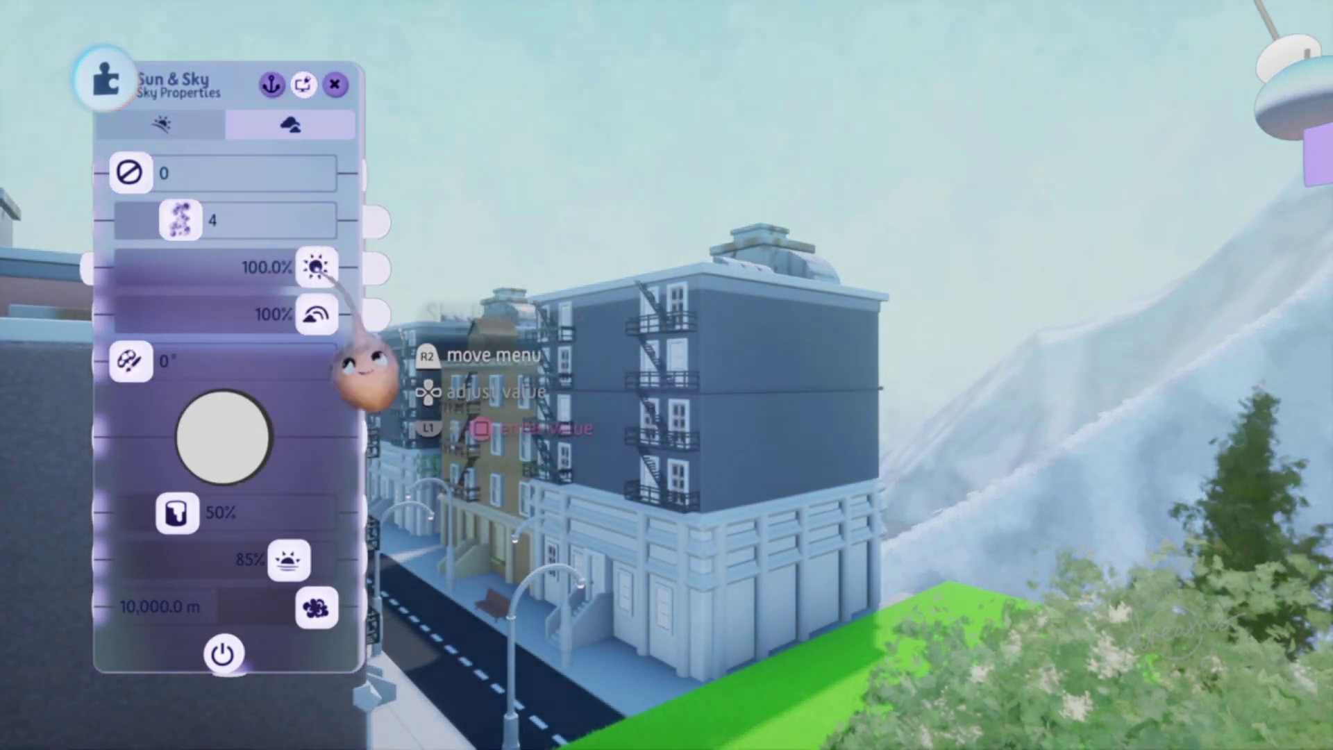
- Lower the 85% horizon setting in the sky properties to 0%
{"action": "middle_click_drag", "start_coordinate": [425, 313], "coordinate": [375, 363]}
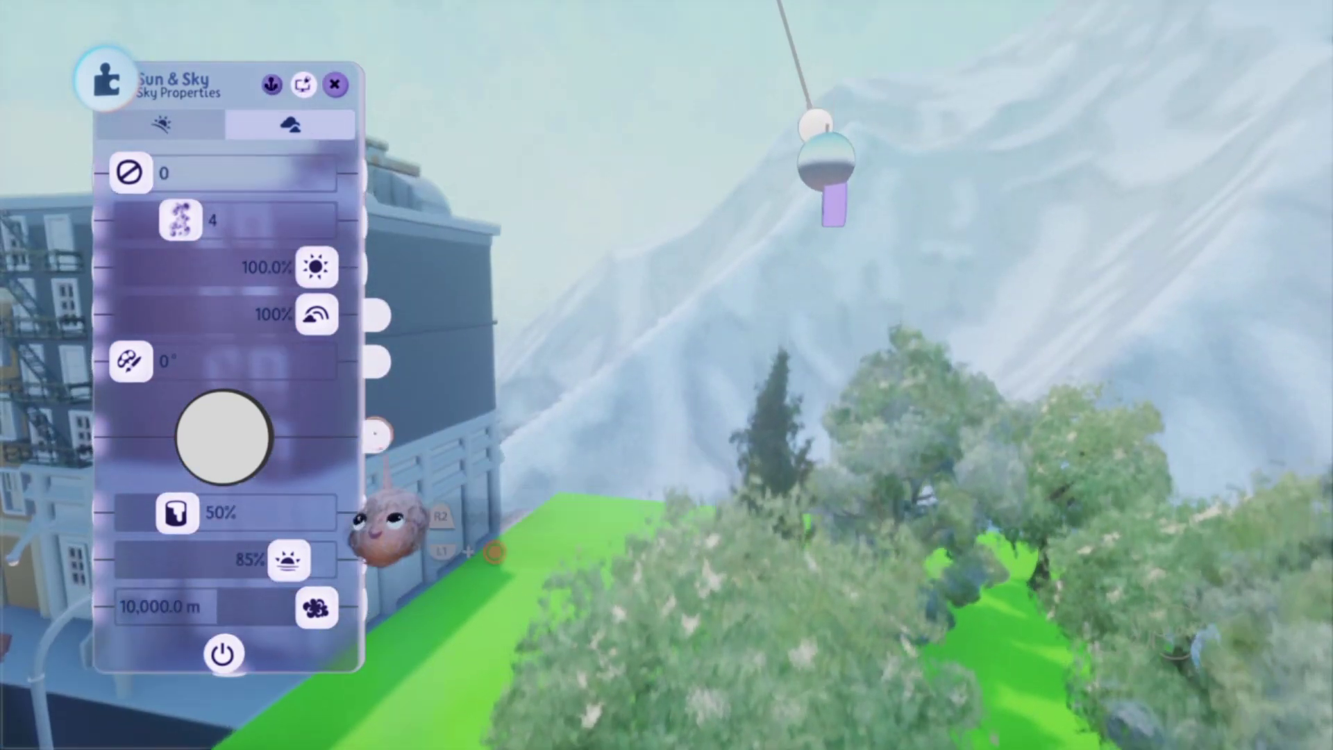
{"action": "middle_click_drag", "start_coordinate": [376, 434], "coordinate": [359, 547]}
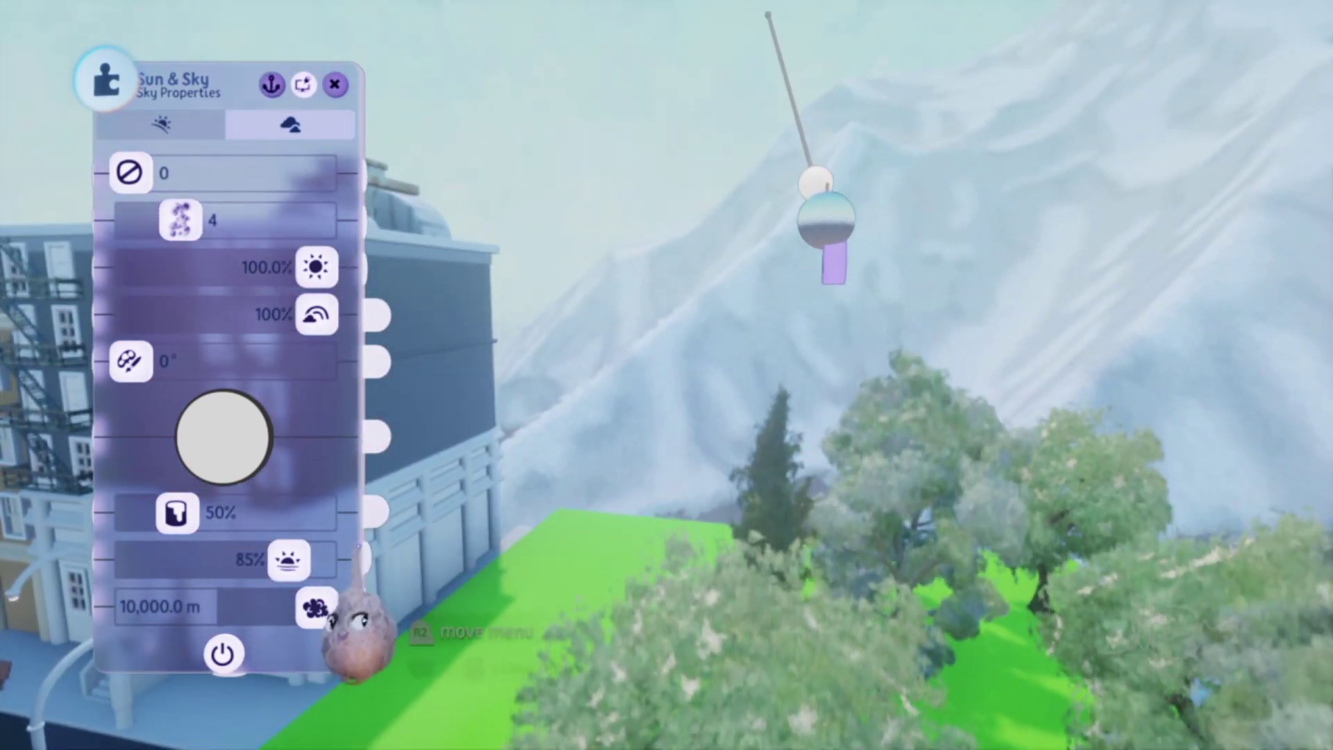
{"action": "middle_click_drag", "start_coordinate": [337, 470], "coordinate": [291, 659]}
{"action": "left_click_drag", "start_coordinate": [288, 559], "coordinate": [17, 722]}
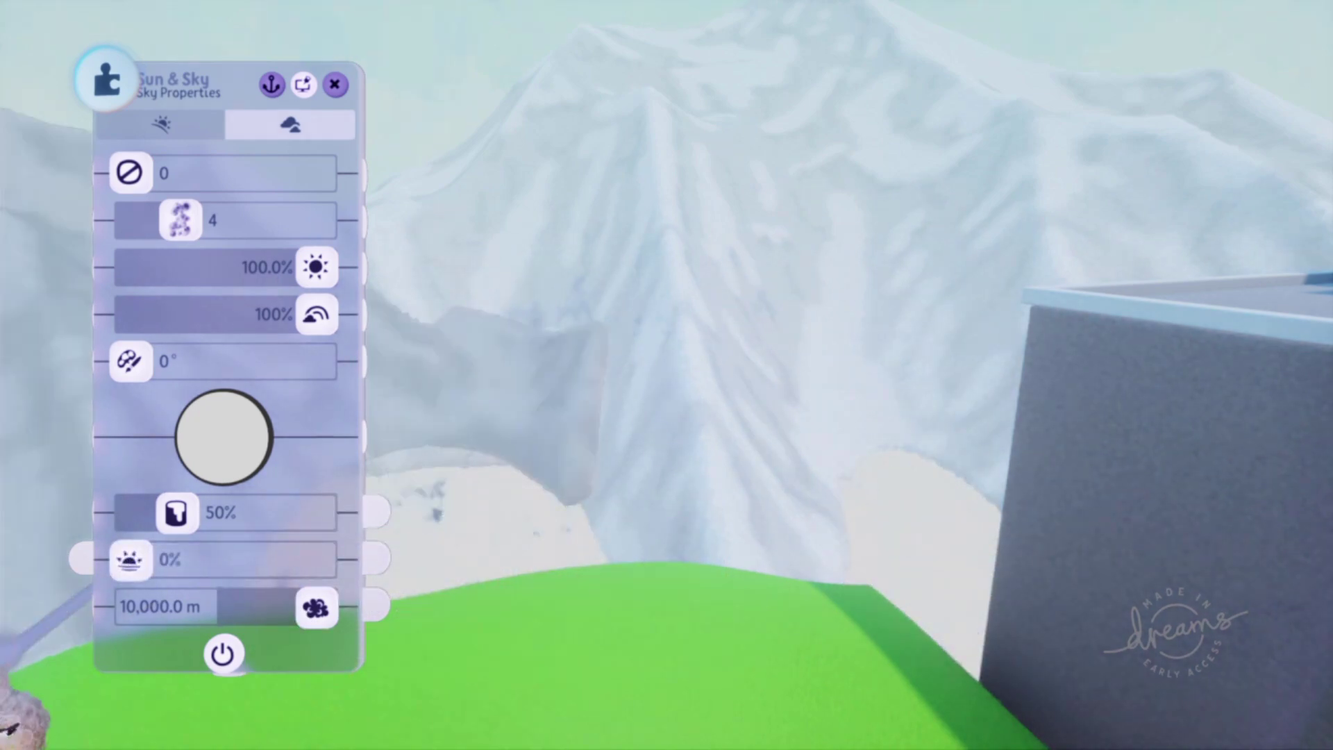
- Tint the sky deep blue and set the sky property just after Sky Brightness to 64%
{"action": "middle_click_drag", "start_coordinate": [320, 605], "coordinate": [332, 509]}
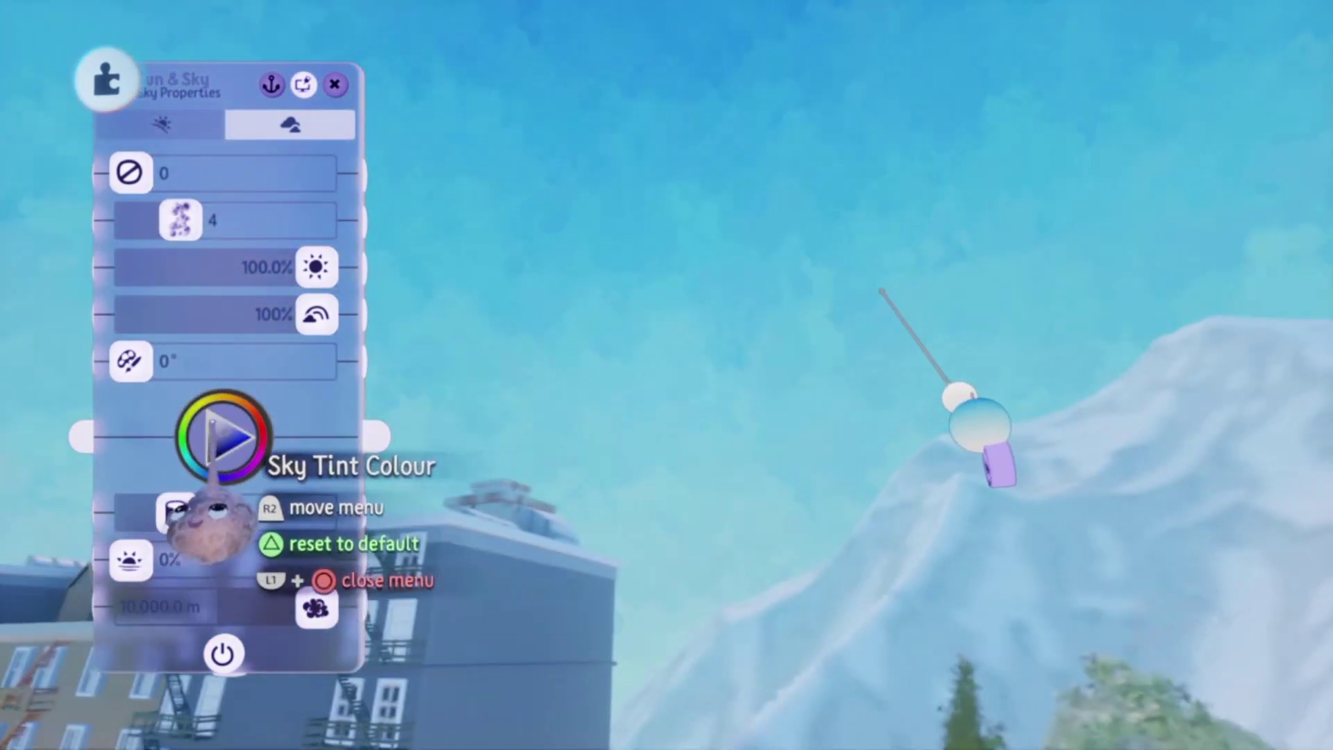
{"action": "left_click", "coordinate": [233, 436]}
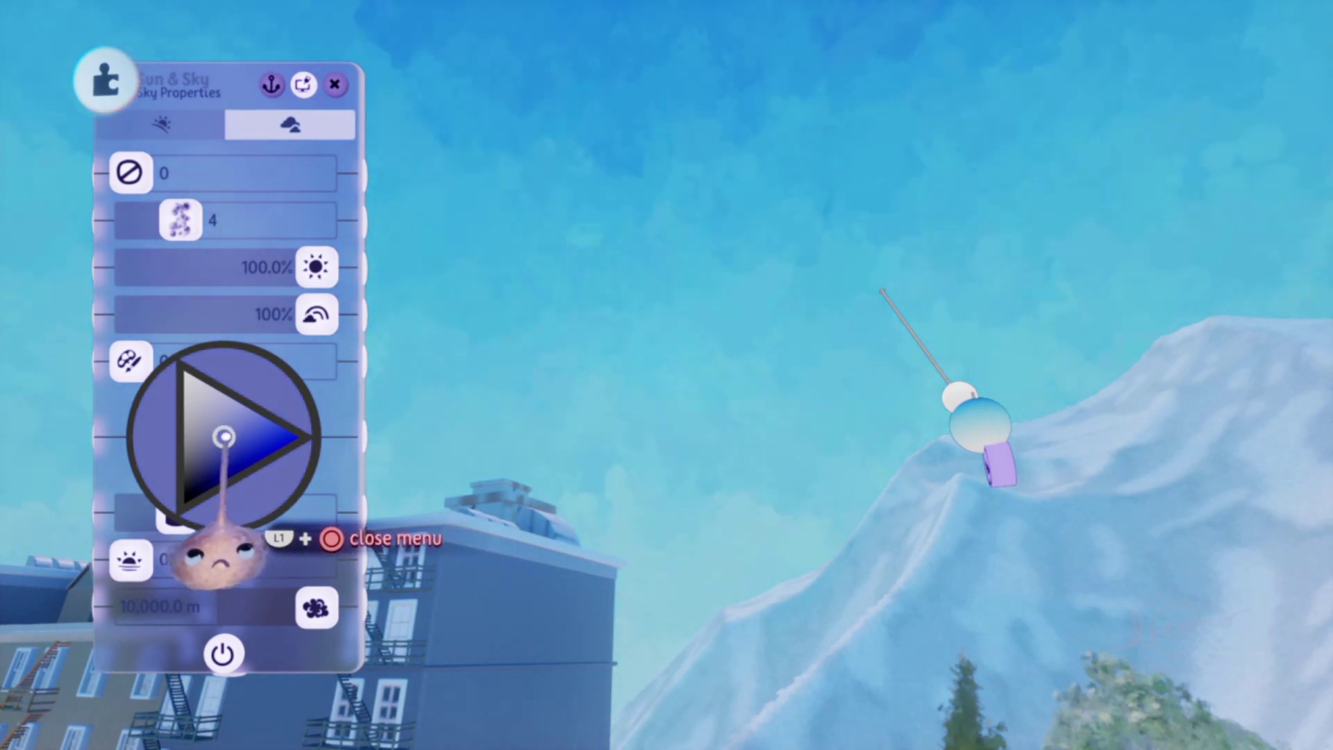
{"action": "left_click_drag", "start_coordinate": [220, 438], "coordinate": [213, 439]}
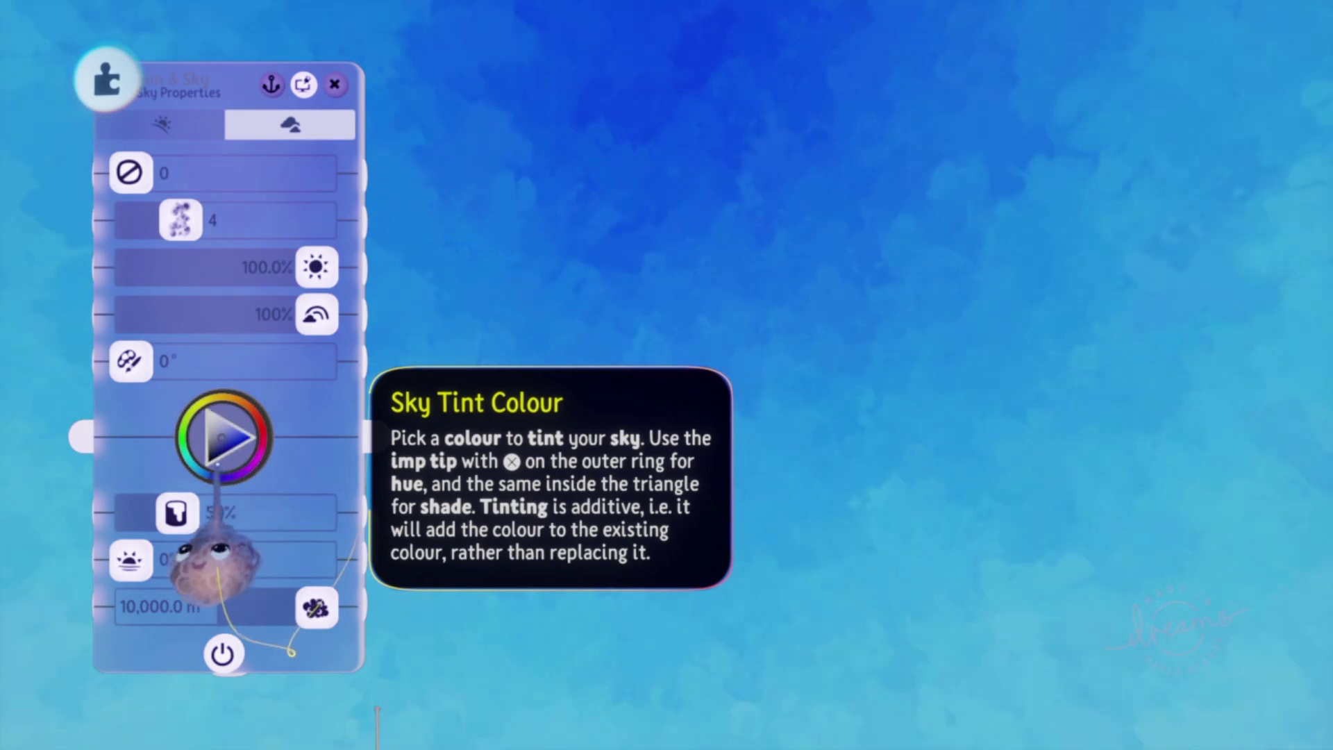
{"action": "left_click", "coordinate": [218, 461]}
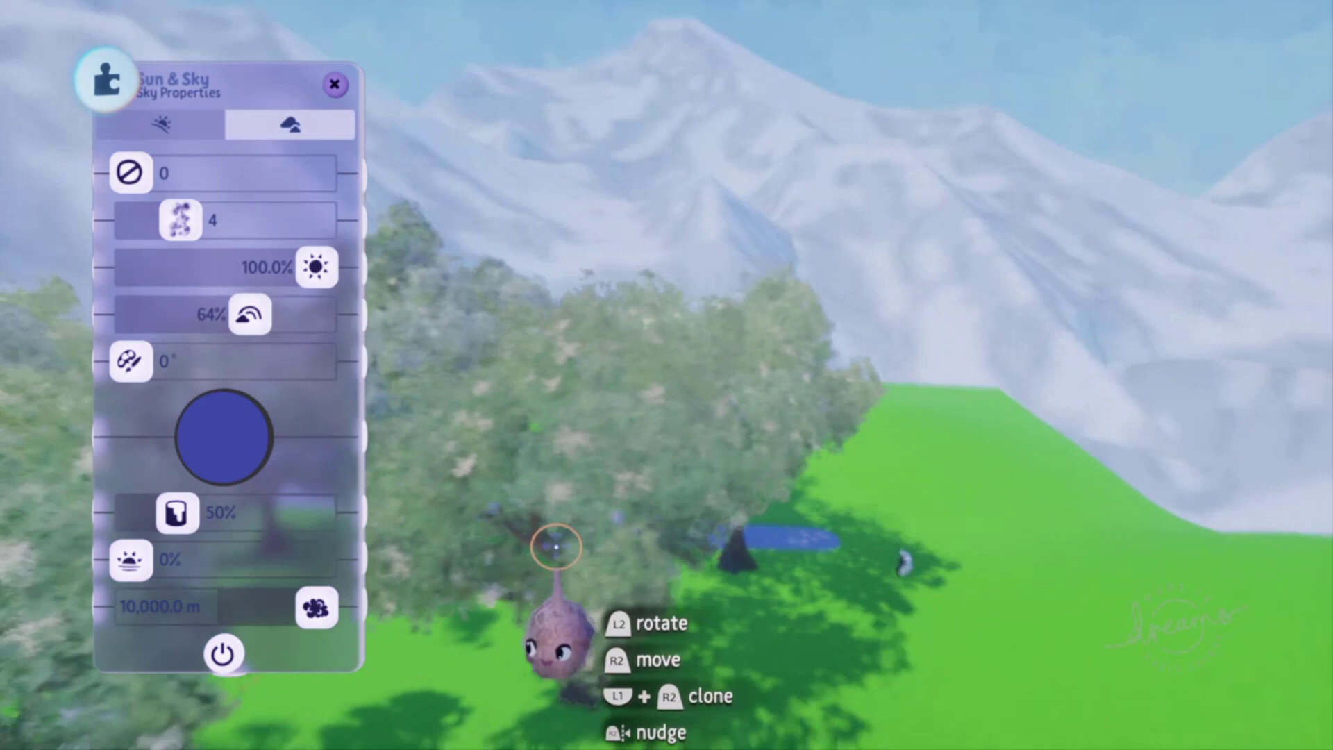
- Create a sphere sculpture, leave sculpting, and enlarge the sphere to 186%
{"action": "middle_click_drag", "start_coordinate": [556, 546], "coordinate": [262, 375]}
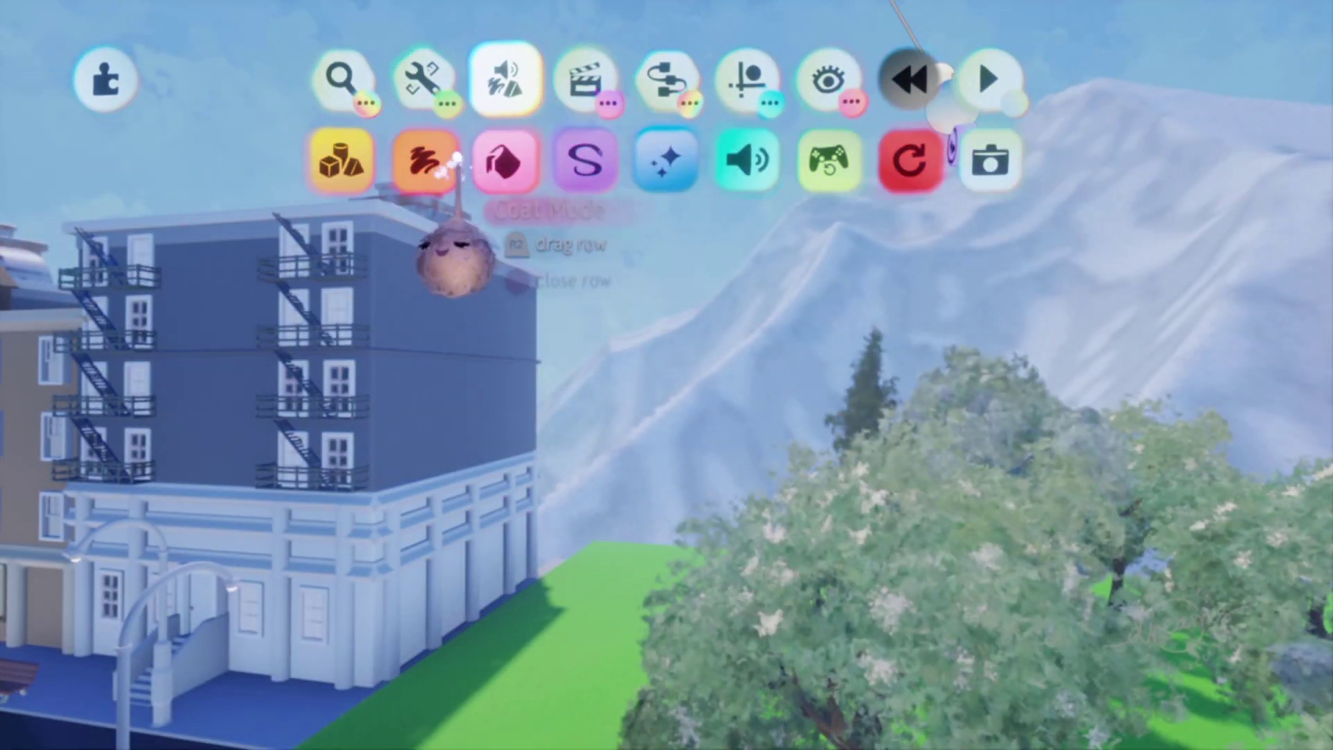
{"action": "left_click", "coordinate": [423, 163]}
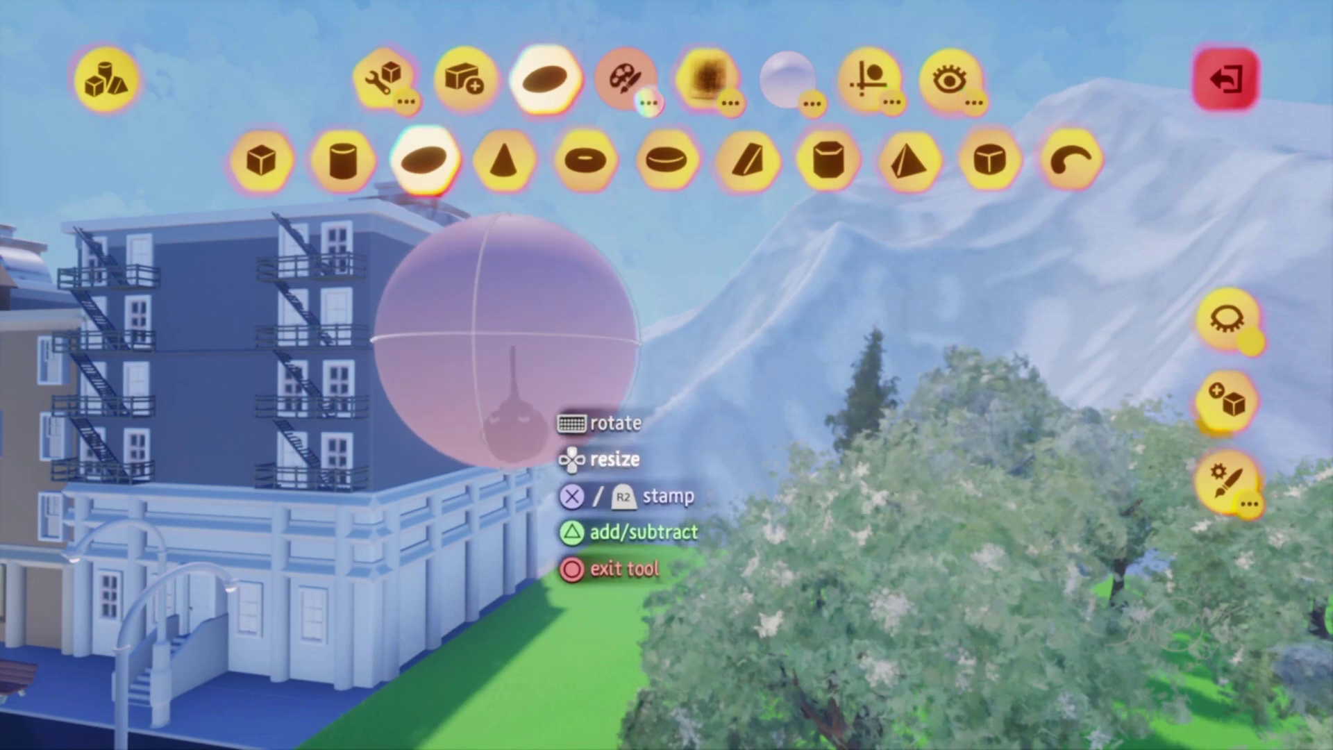
{"action": "key", "text": "Escape"}
{"action": "key", "text": "Up"}
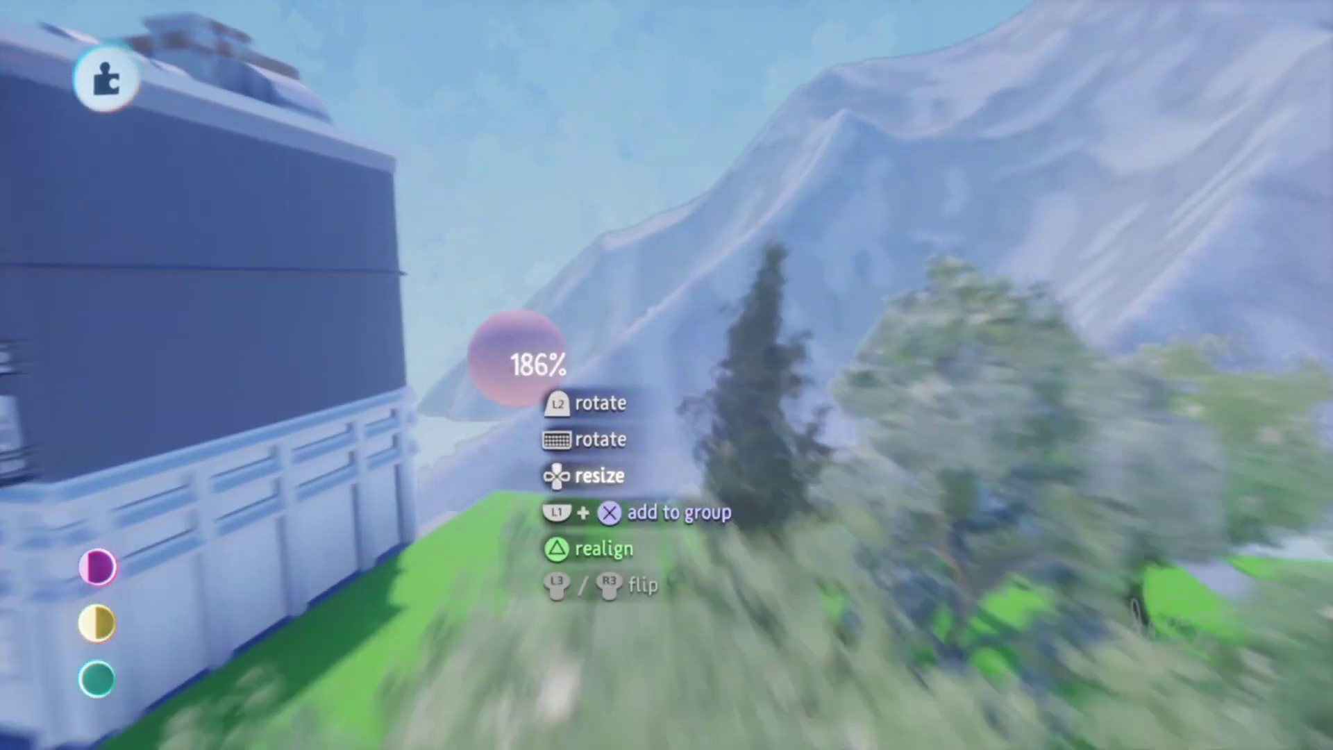
{"action": "scroll", "coordinate": [512, 381], "scroll_direction": "down", "scroll_amount": 10}
{"action": "middle_click_drag", "start_coordinate": [511, 381], "coordinate": [482, 320]}
{"action": "scroll", "coordinate": [482, 320], "scroll_direction": "down", "scroll_amount": 5}
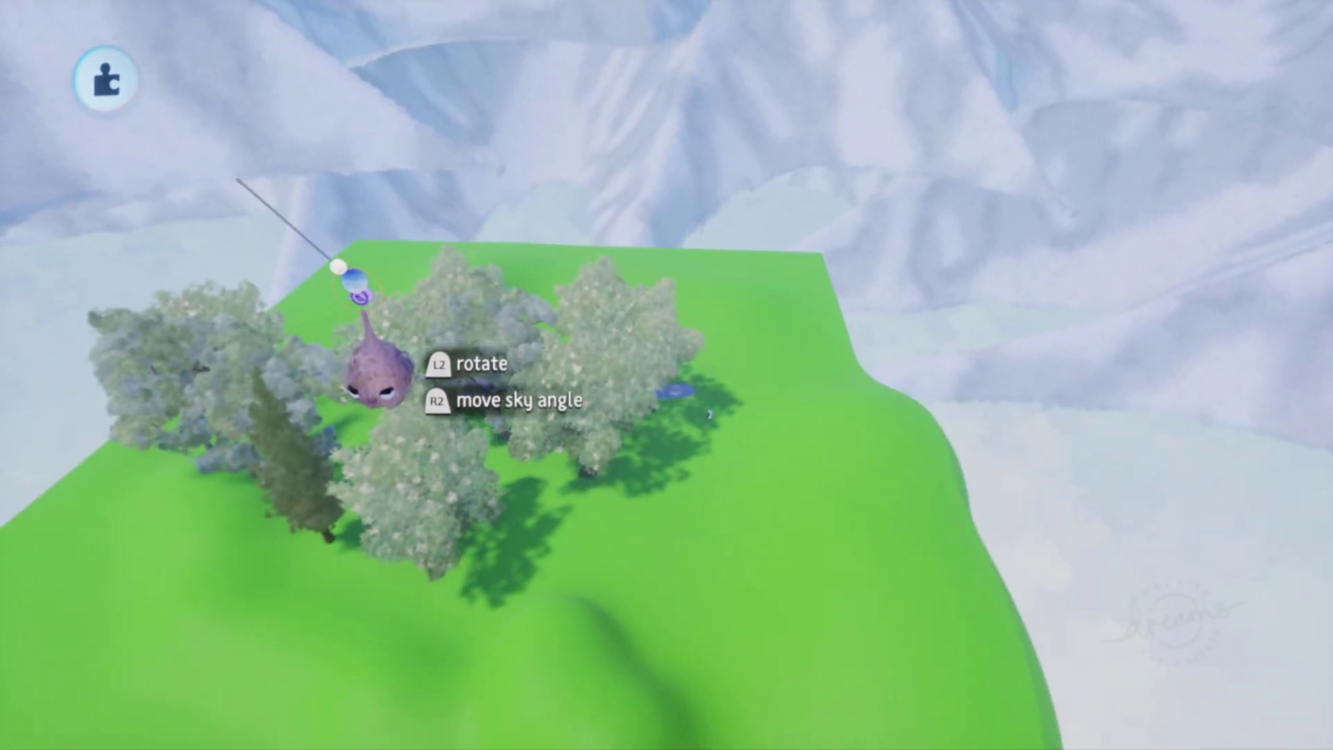
- Position the sphere high and far away in the sky above the building and mountains
{"action": "mouse_move", "coordinate": [519, 392]}
{"action": "middle_mouse_down"}
{"action": "mouse_move", "coordinate": [553, 351]}
{"action": "mouse_move", "coordinate": [497, 395]}
{"action": "middle_mouse_up"}
{"action": "left_click", "coordinate": [537, 387]}
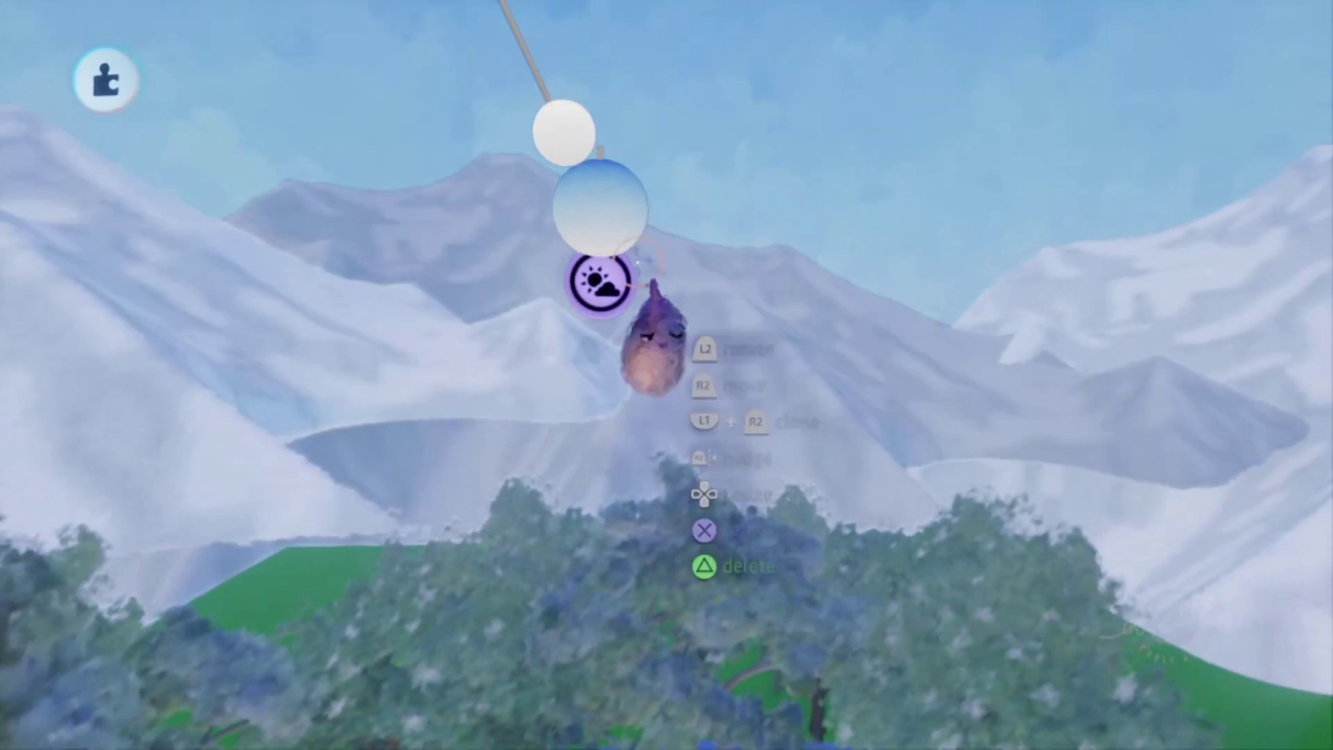
{"action": "left_click", "coordinate": [602, 283]}
{"action": "middle_click_drag", "start_coordinate": [808, 364], "coordinate": [705, 330]}
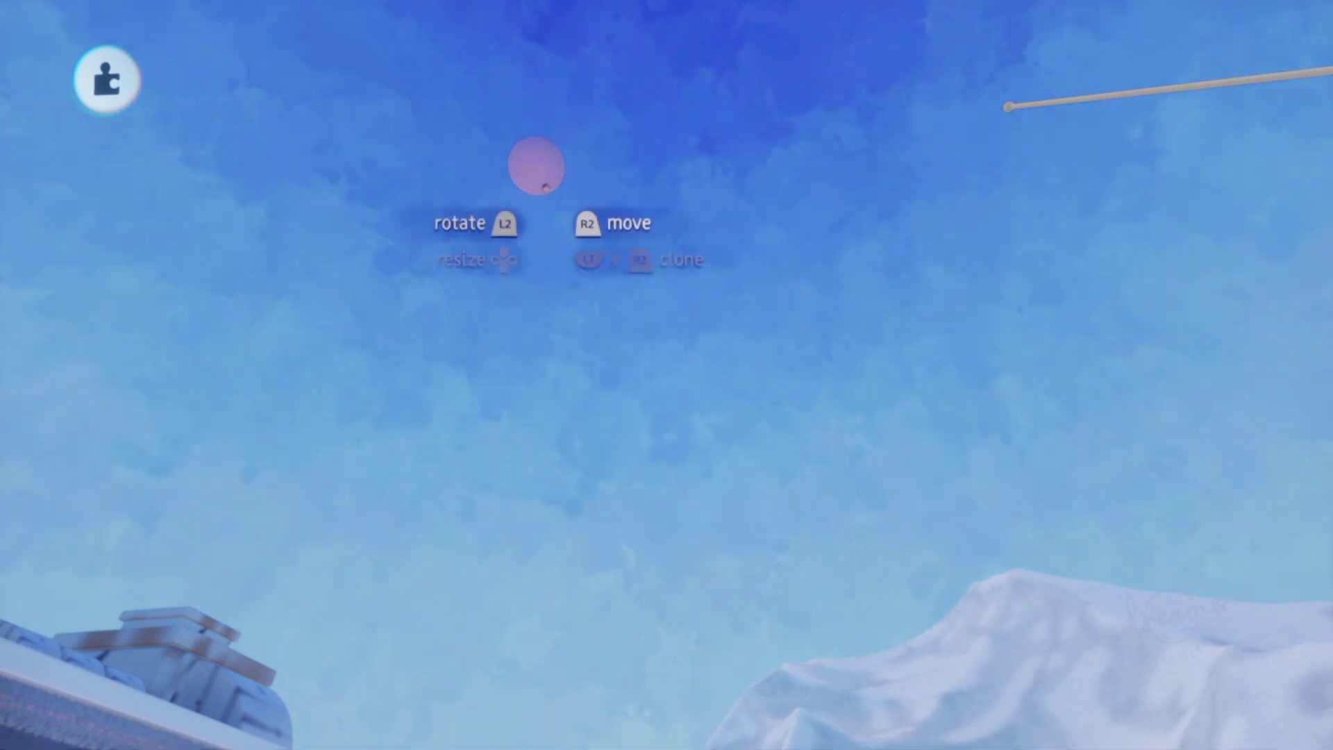
{"action": "mouse_move", "coordinate": [542, 185]}
{"action": "left_mouse_down"}
{"action": "mouse_move", "coordinate": [544, 167]}
{"action": "mouse_move", "coordinate": [553, 181]}
{"action": "left_mouse_up"}
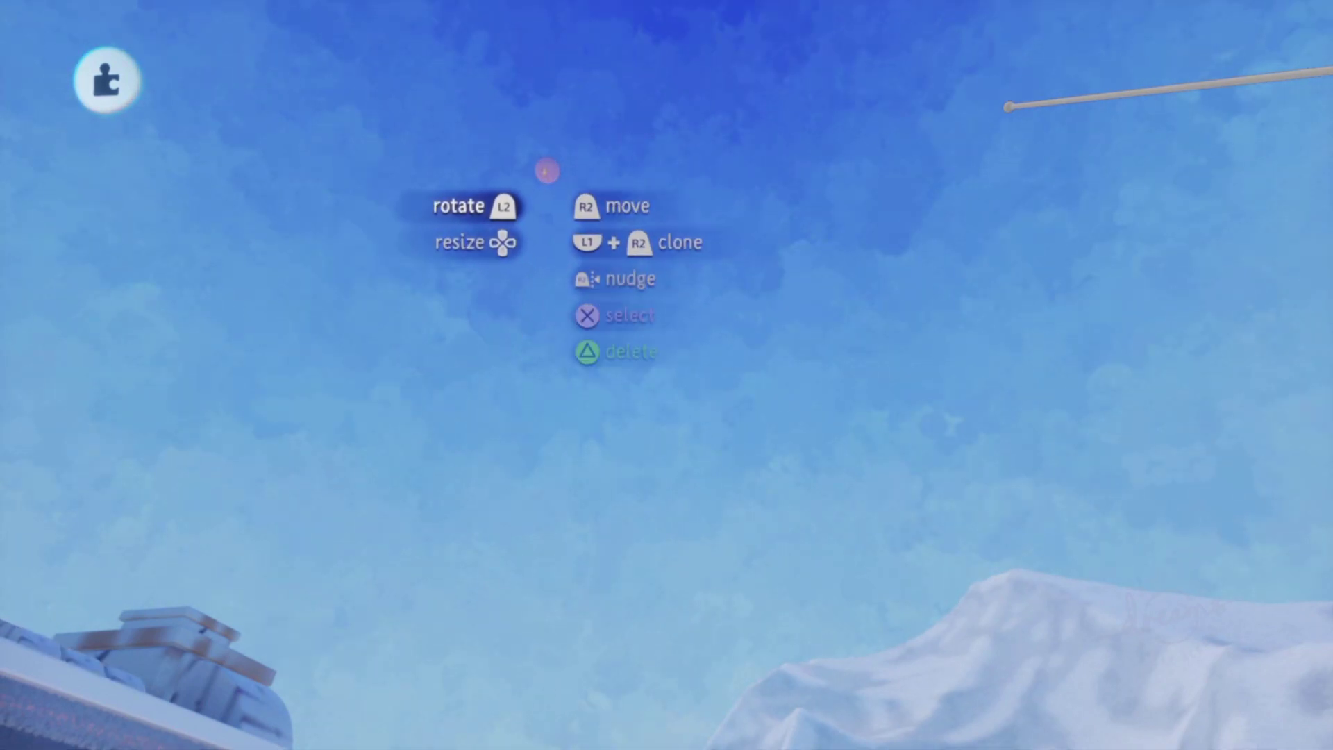
- Set the sky sphere's glow to 100% in its outer properties
{"action": "left_click", "coordinate": [551, 182]}
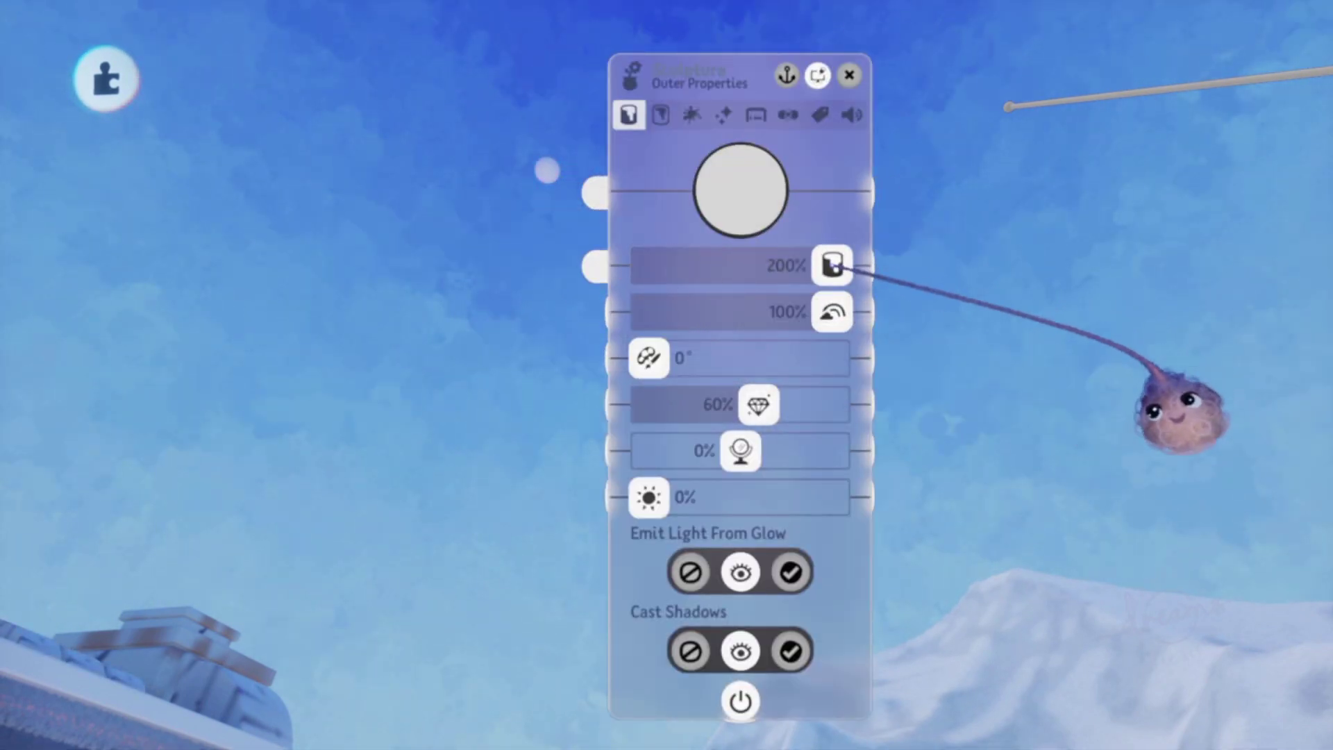
{"action": "left_click_drag", "start_coordinate": [649, 497], "coordinate": [1180, 615]}
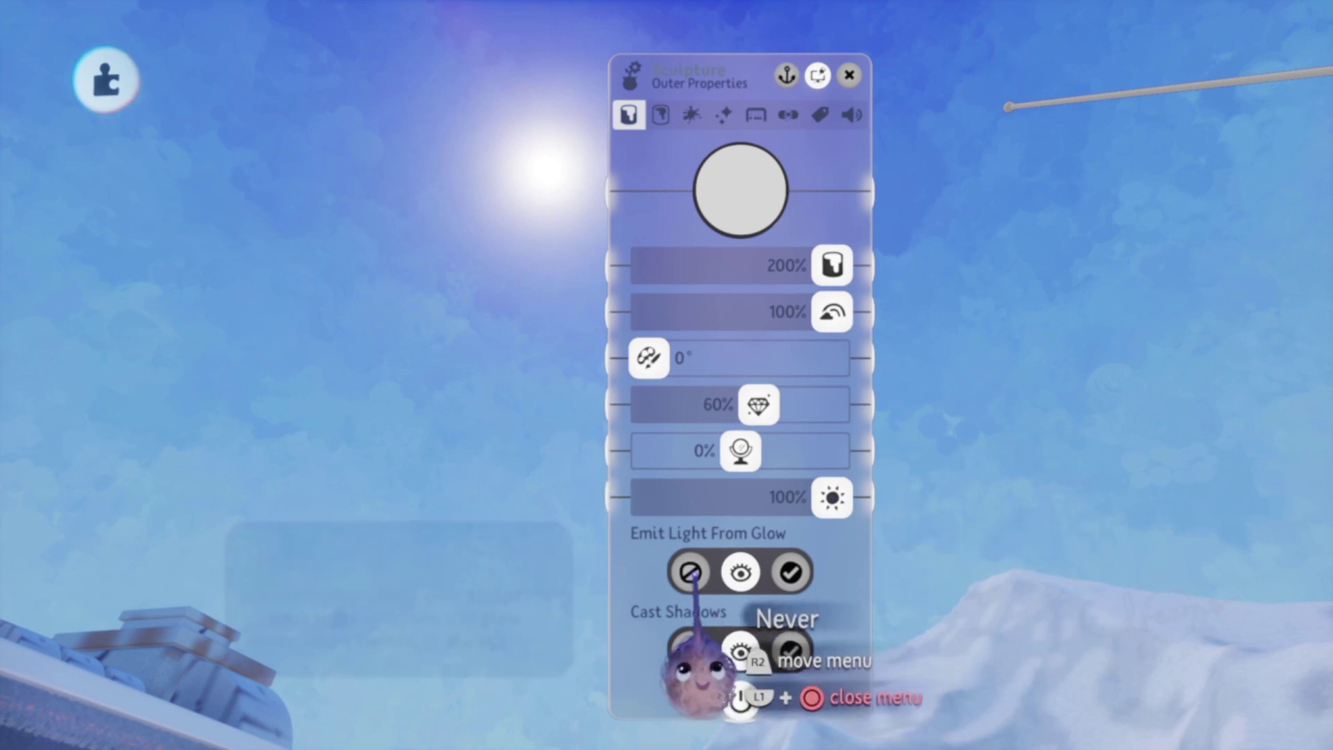
{"action": "key", "text": "Escape"}
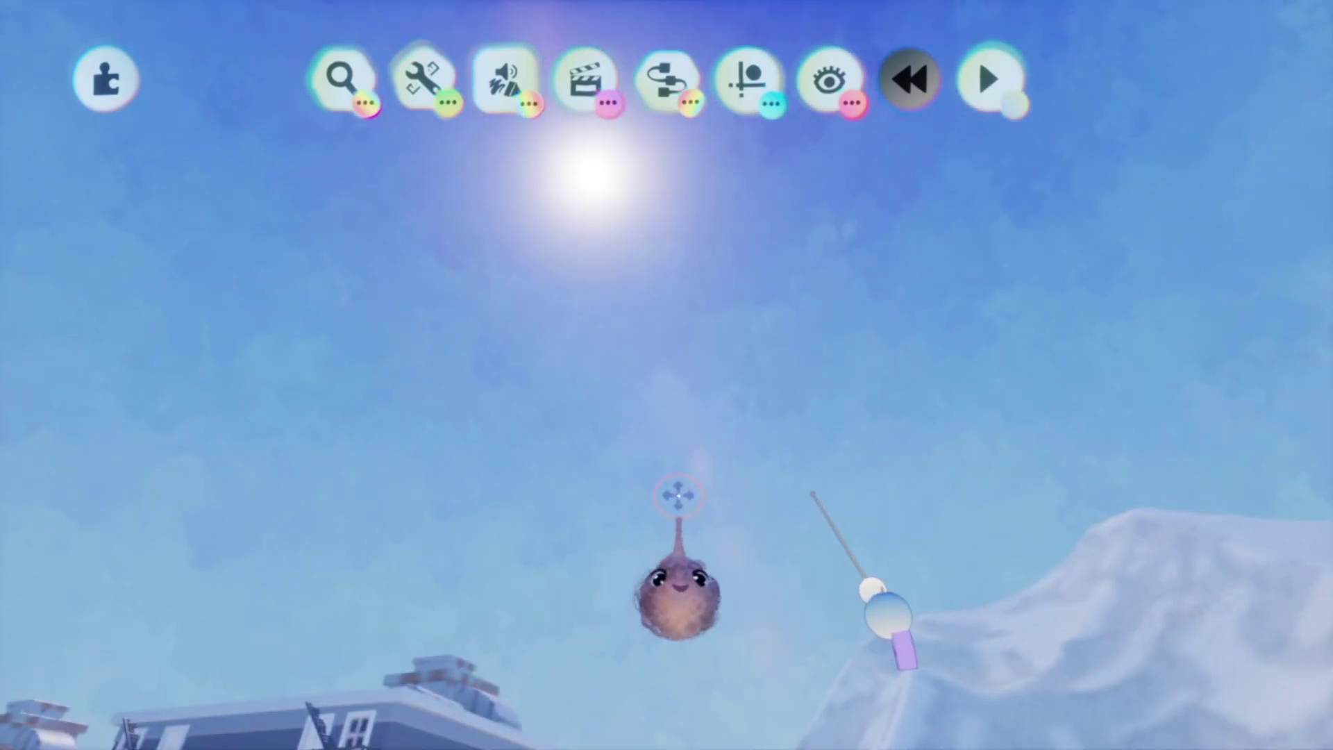
- Stamp a Grade & Effects gadget in the air in front of the mountains and bring up its Light & Colour settings
{"action": "middle_click_drag", "start_coordinate": [678, 495], "coordinate": [684, 500]}
{"action": "mouse_move", "coordinate": [678, 342]}
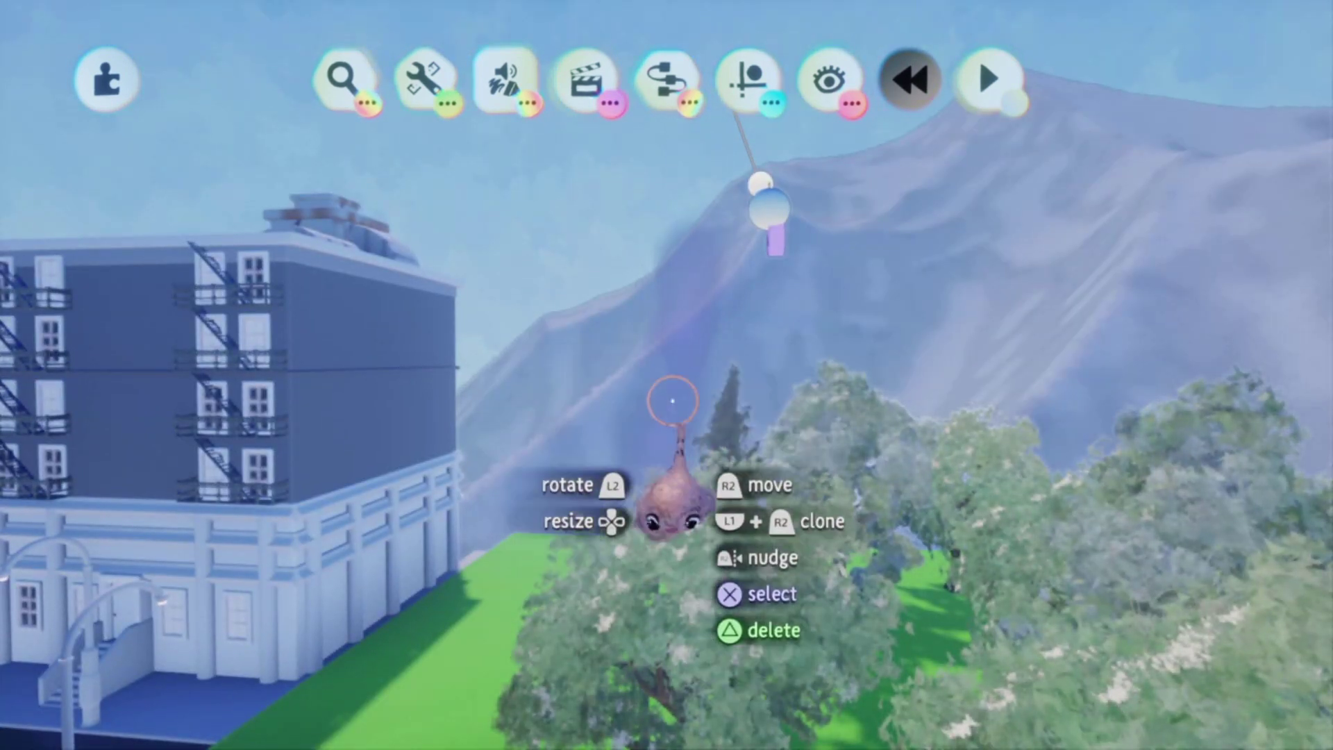
{"action": "mouse_move", "coordinate": [676, 396]}
{"action": "middle_mouse_down"}
{"action": "mouse_move", "coordinate": [668, 285]}
{"action": "mouse_move", "coordinate": [683, 115]}
{"action": "middle_mouse_up"}
{"action": "left_click", "coordinate": [667, 80]}
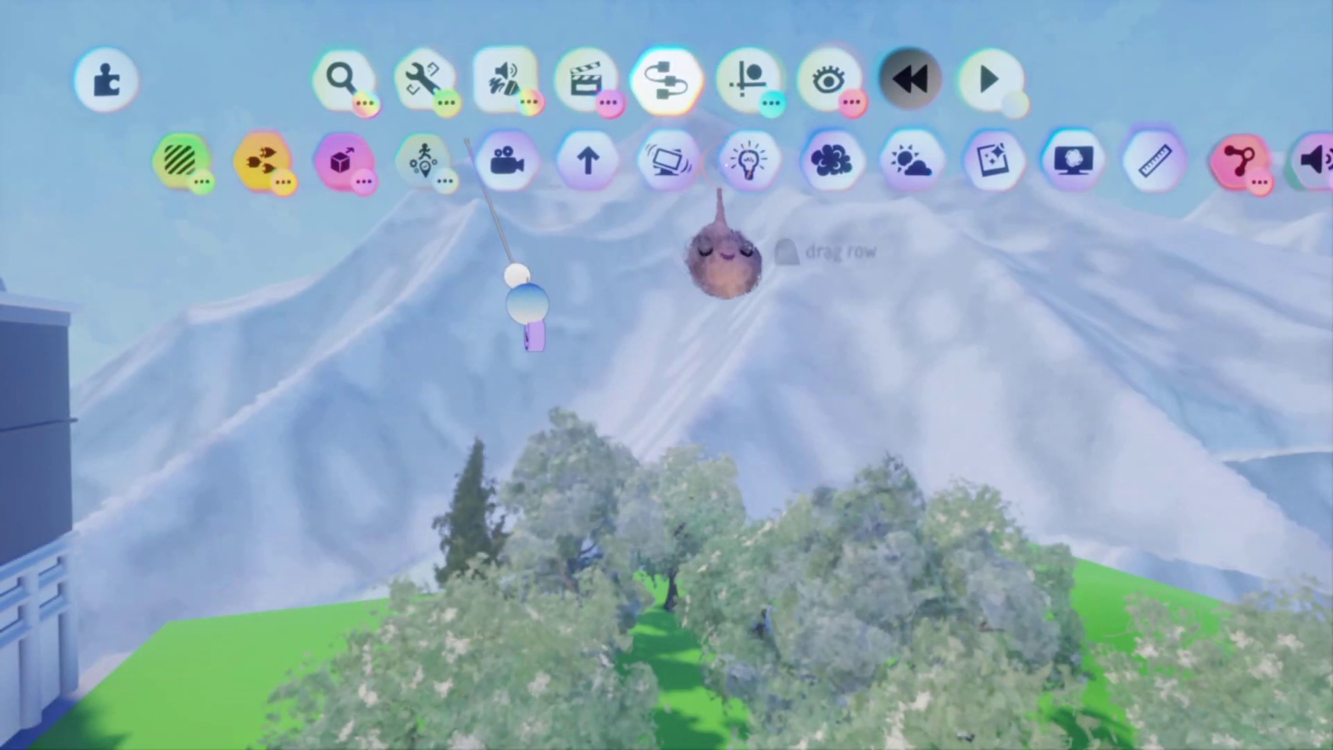
{"action": "left_click", "coordinate": [991, 160]}
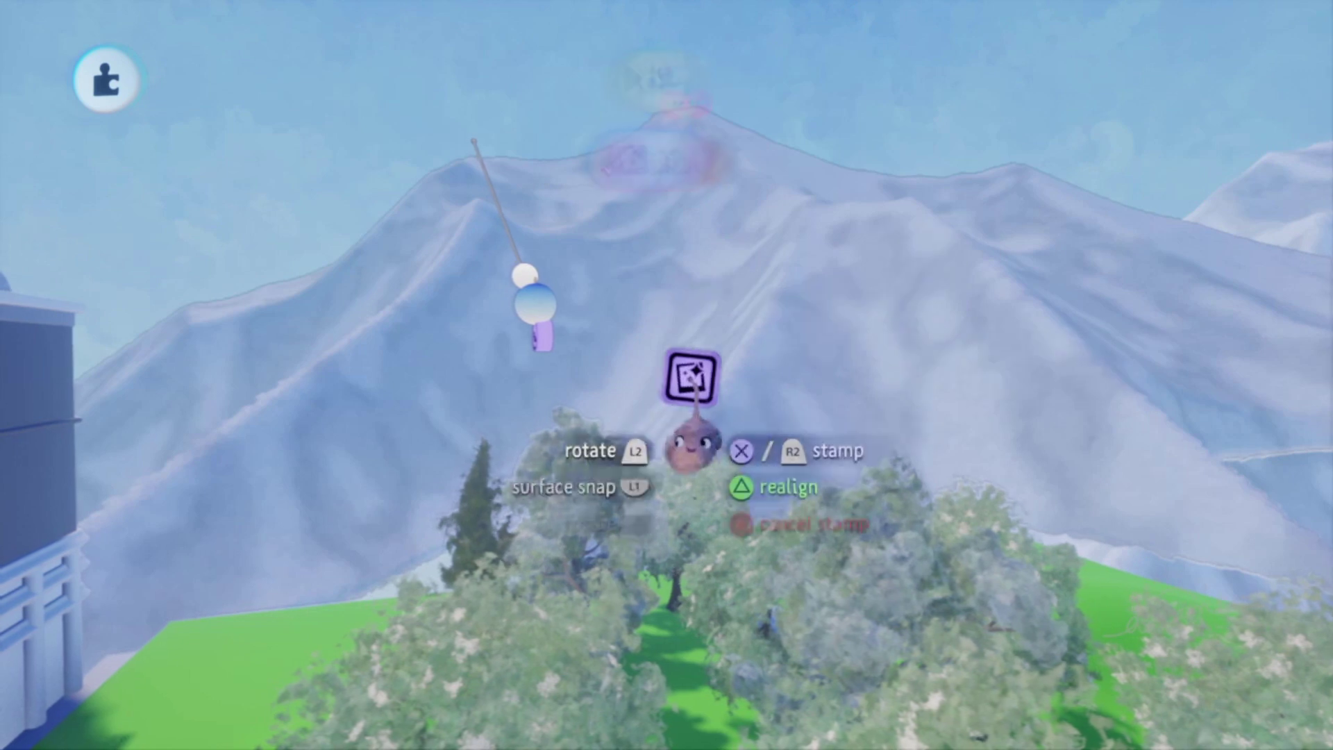
{"action": "key", "text": "Up"}
{"action": "left_click", "coordinate": [611, 325]}
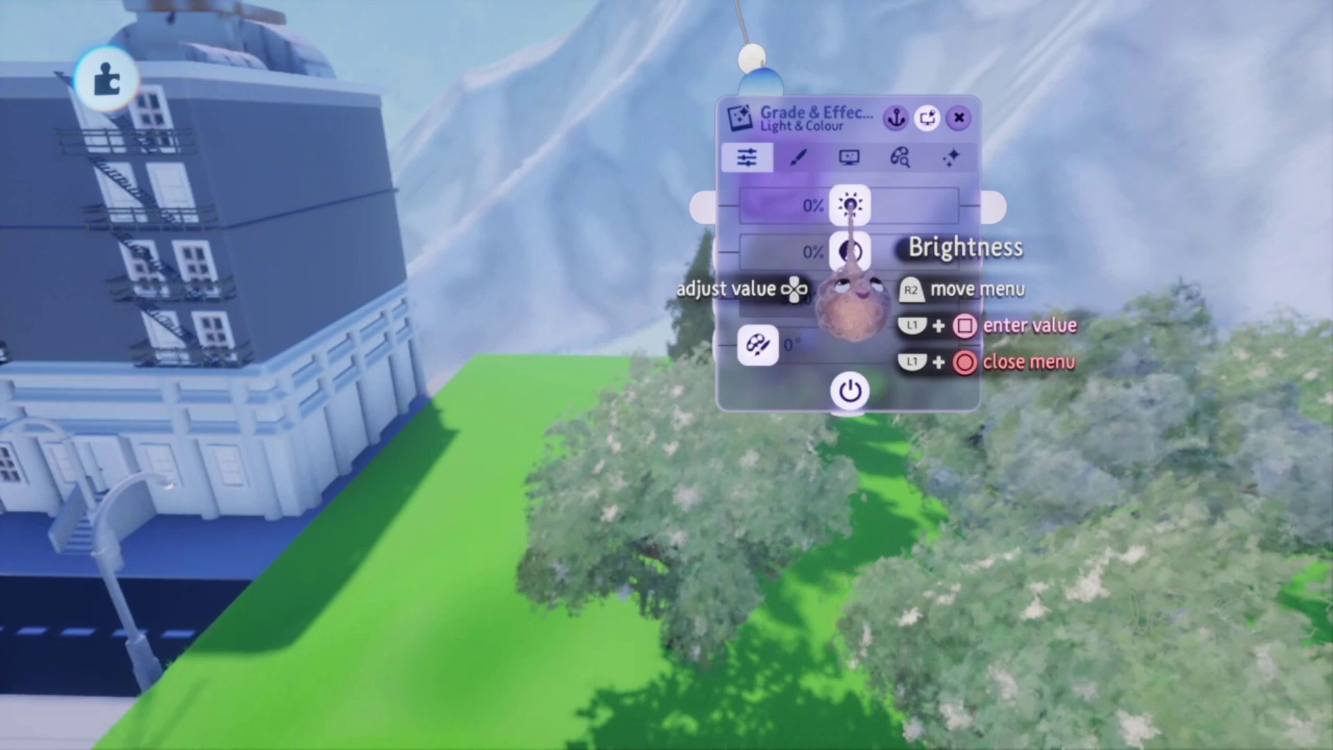
- Set the grade's Brightness to 120%, Contrast to 25% and the setting just below Contrast to 42.0%
{"action": "left_click_drag", "start_coordinate": [850, 206], "coordinate": [890, 205]}
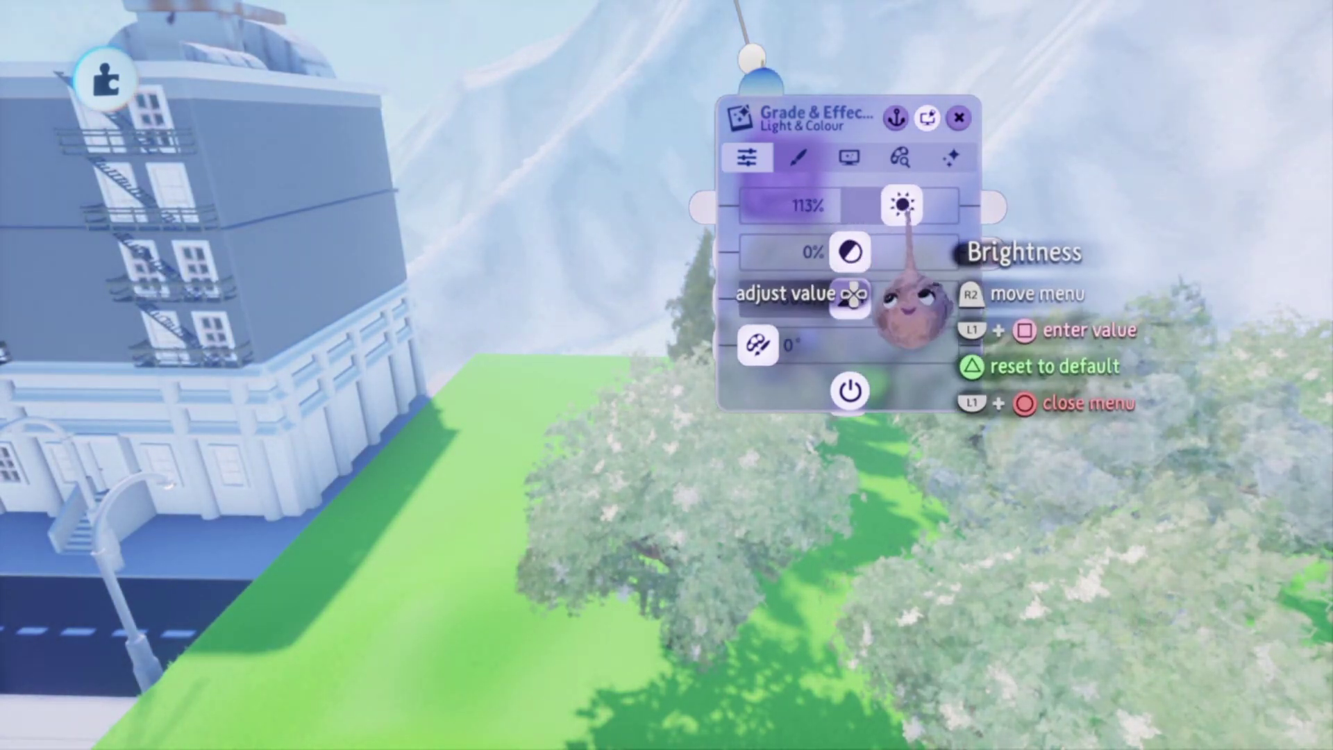
{"action": "left_click_drag", "start_coordinate": [904, 205], "coordinate": [906, 205]}
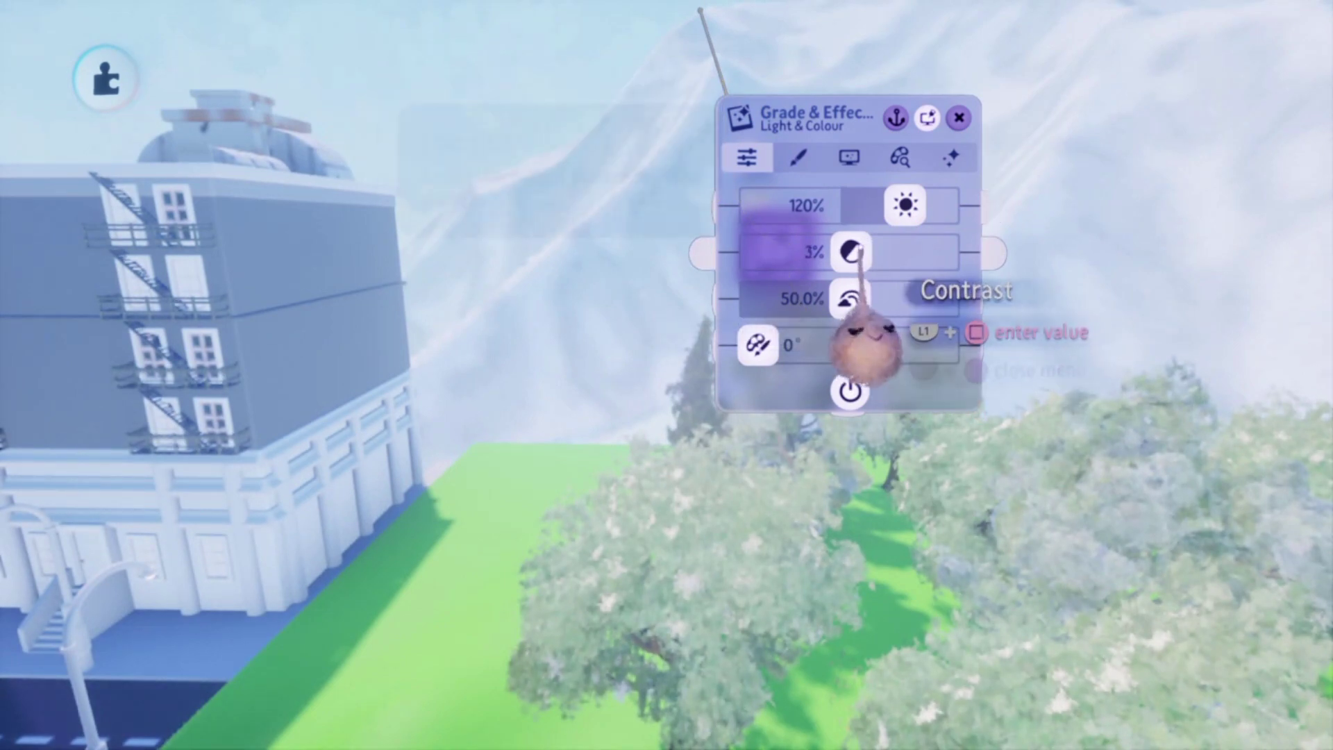
{"action": "left_click_drag", "start_coordinate": [860, 249], "coordinate": [870, 251]}
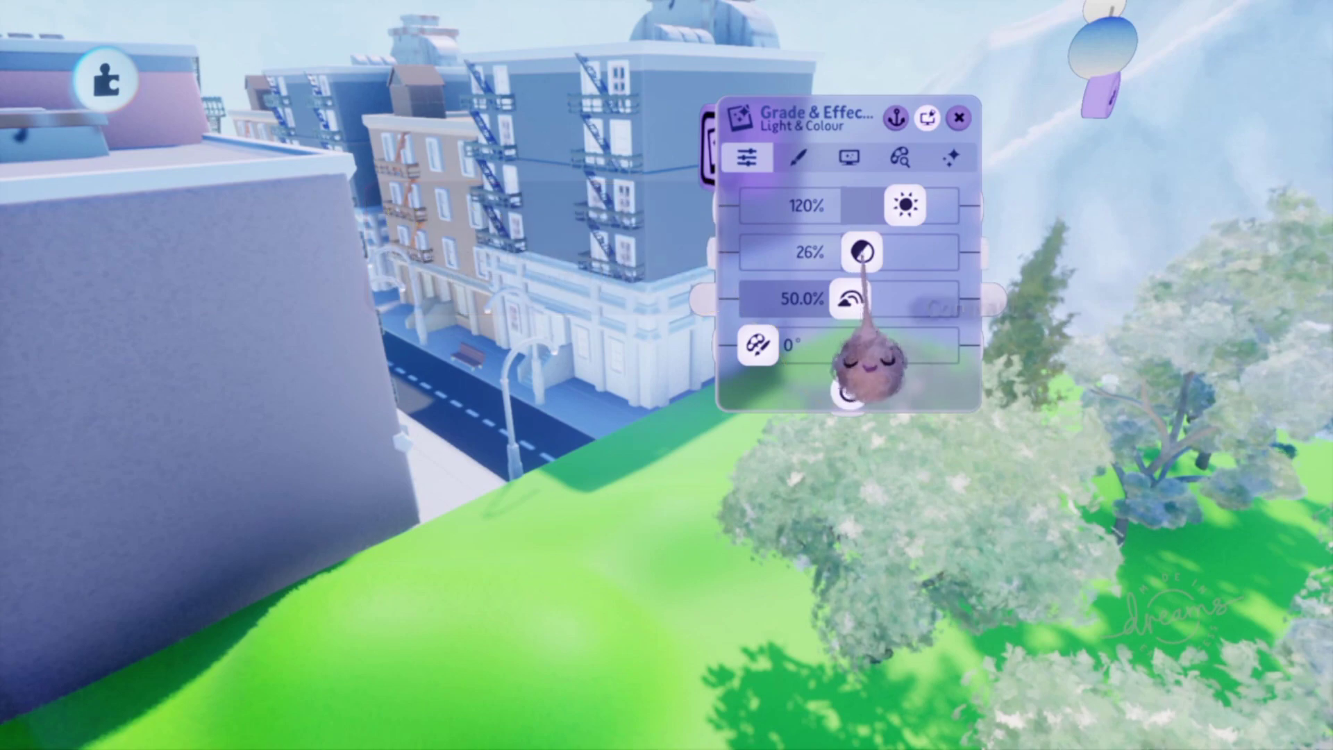
{"action": "left_click_drag", "start_coordinate": [850, 299], "coordinate": [942, 299]}
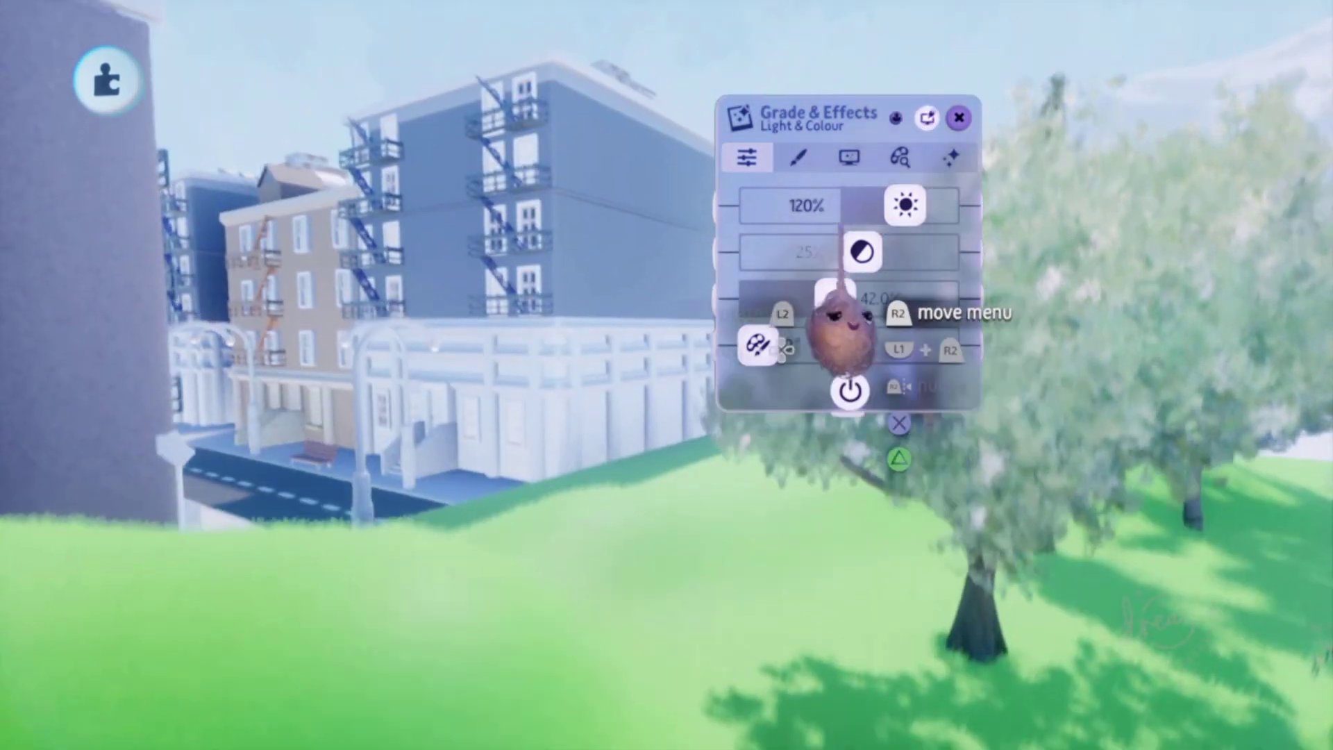
- Tint the grade's Shadows a muted greyish purple in Colour Tinting
{"action": "left_click", "coordinate": [798, 159]}
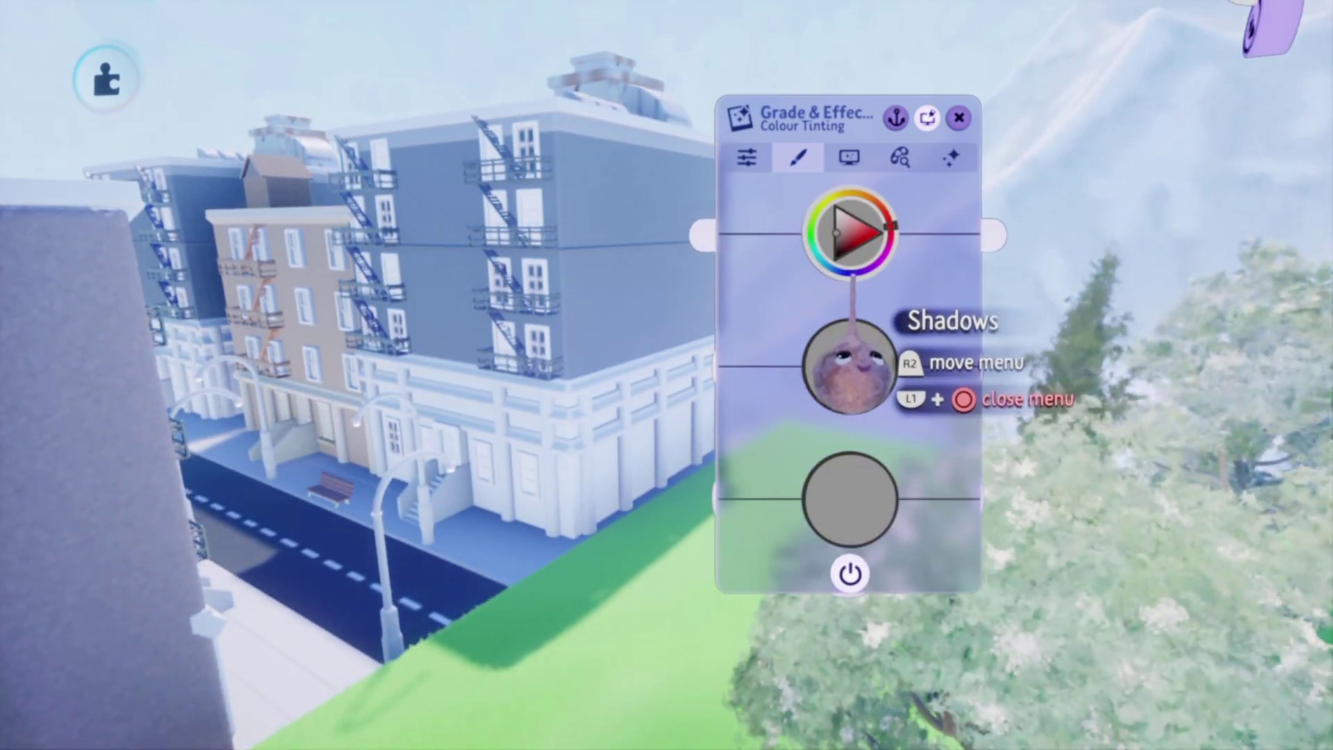
{"action": "left_click", "coordinate": [852, 276]}
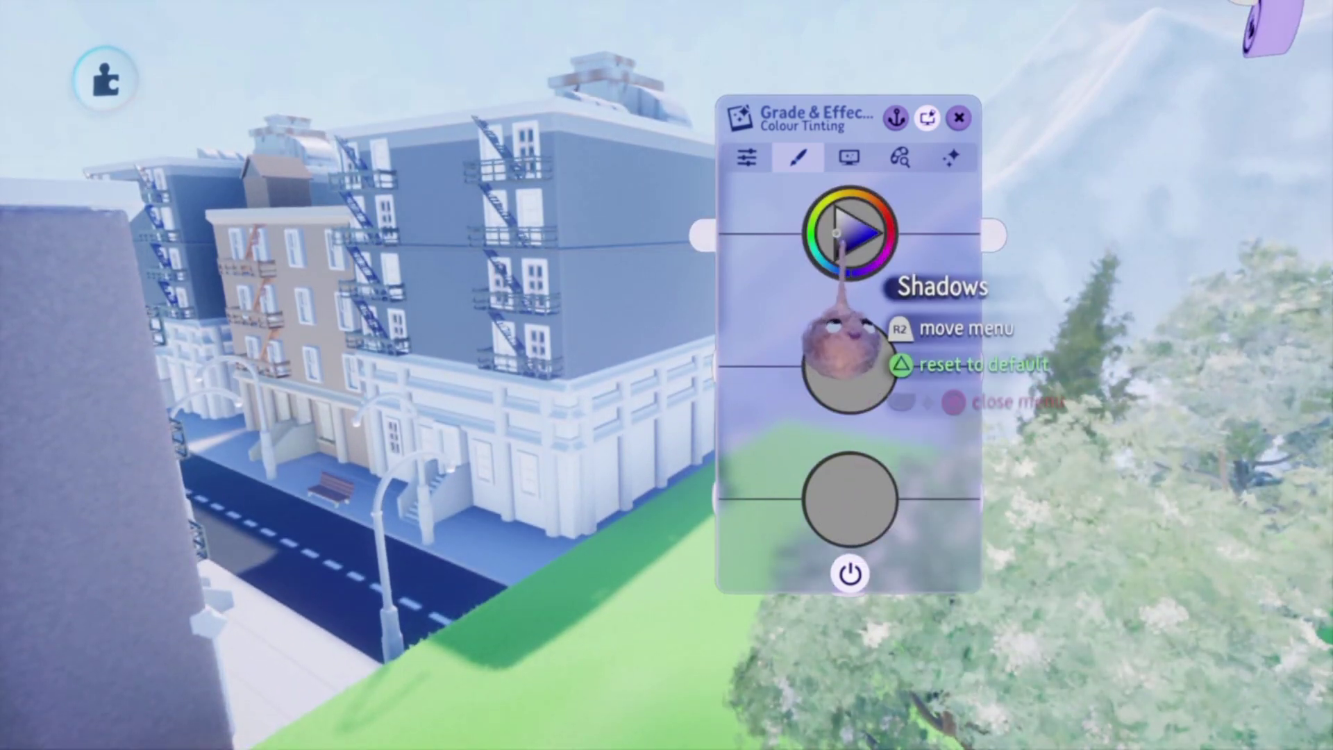
{"action": "mouse_move", "coordinate": [848, 337]}
{"action": "left_mouse_down"}
{"action": "mouse_move", "coordinate": [864, 354]}
{"action": "mouse_move", "coordinate": [847, 342]}
{"action": "mouse_move", "coordinate": [850, 354]}
{"action": "left_mouse_up"}
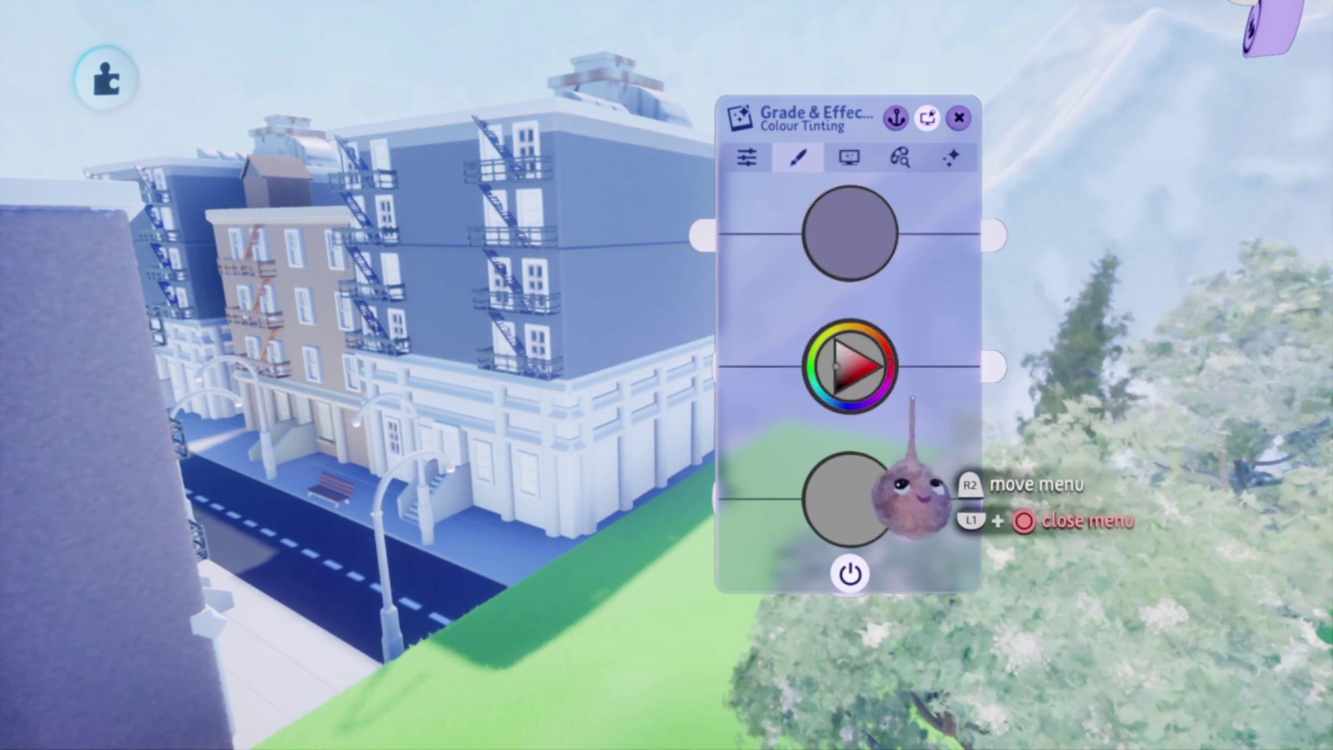
- Tint the Mid-Tones a muted blue and compare the street and grass with that tint undone
{"action": "key", "text": "ctrl+z"}
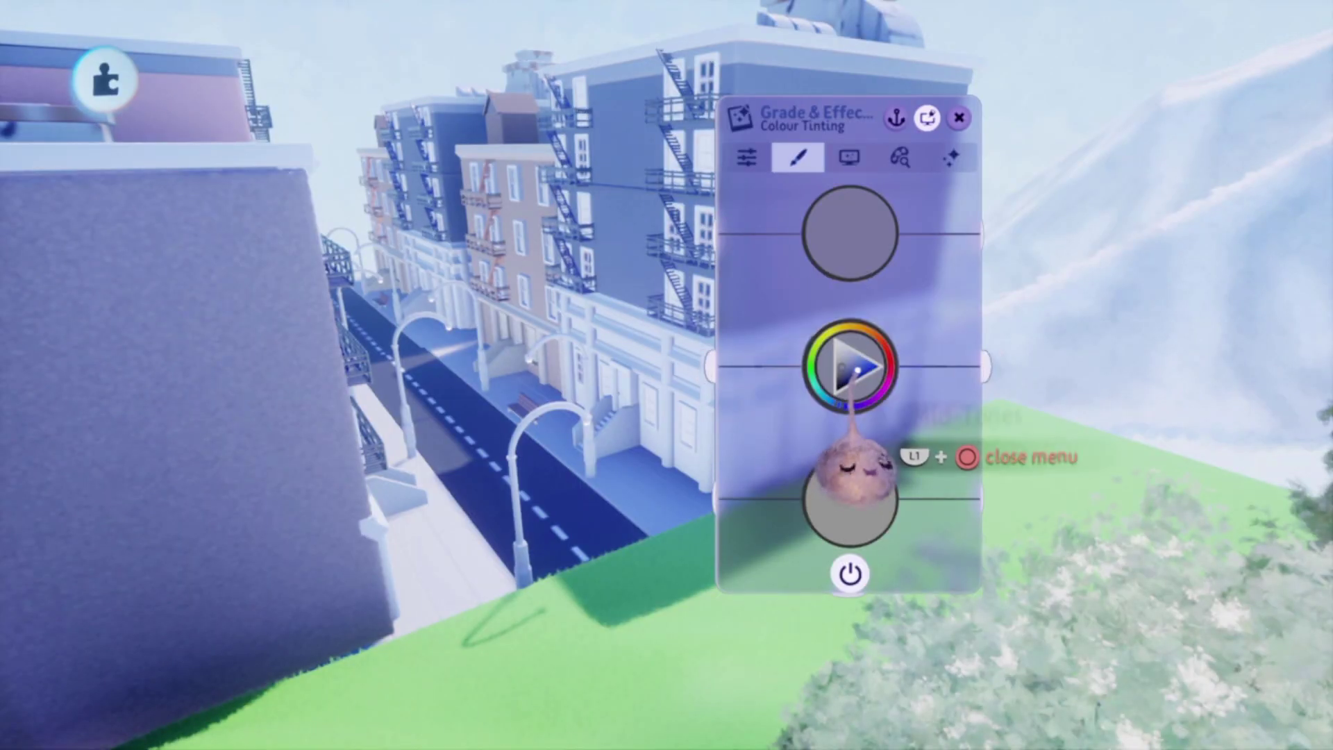
{"action": "key", "text": "ctrl+z"}
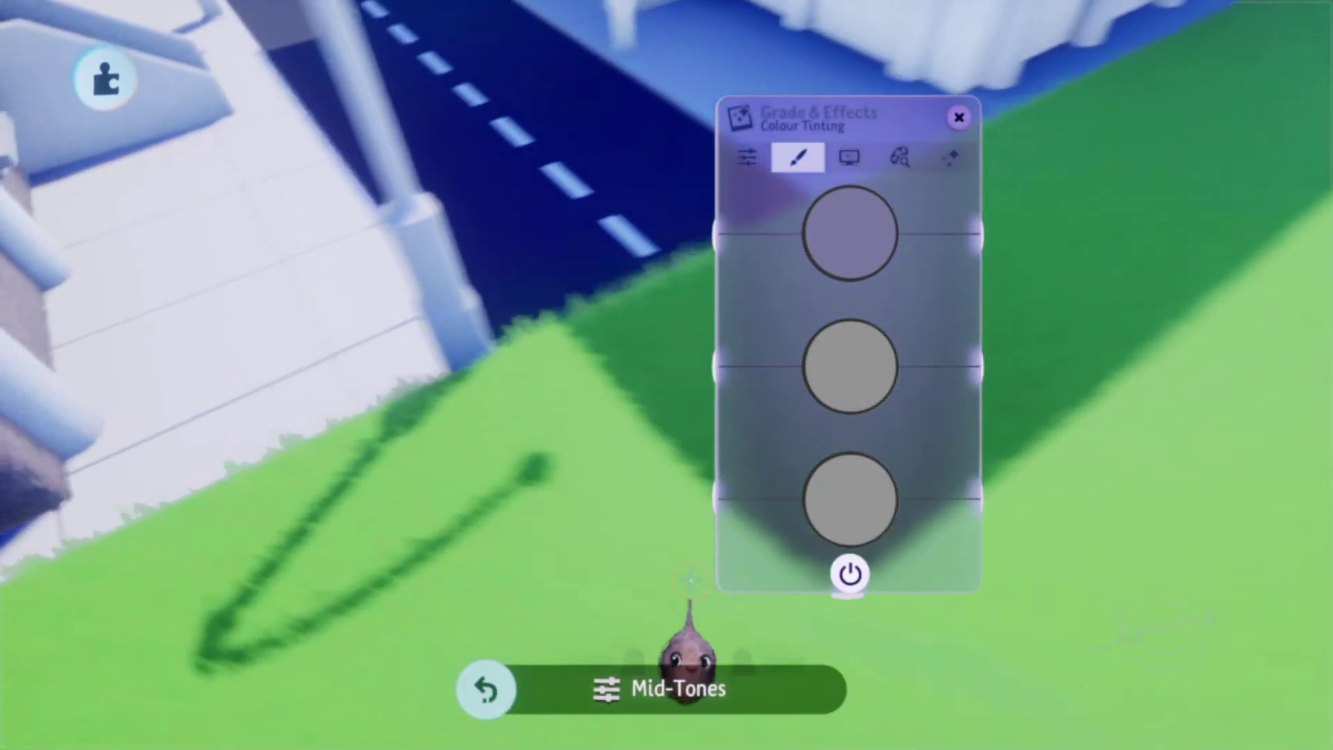
{"action": "middle_click_drag", "start_coordinate": [690, 578], "coordinate": [722, 596]}
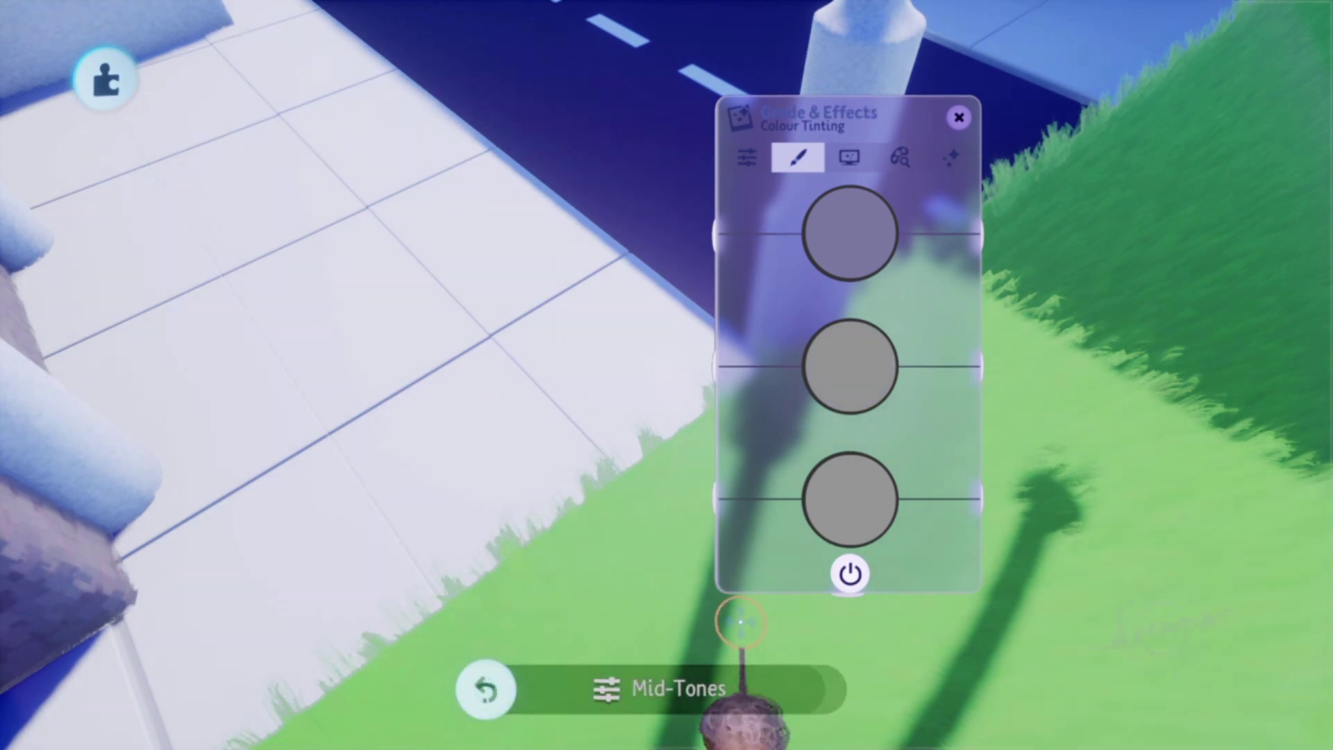
{"action": "middle_click_drag", "start_coordinate": [742, 622], "coordinate": [680, 526]}
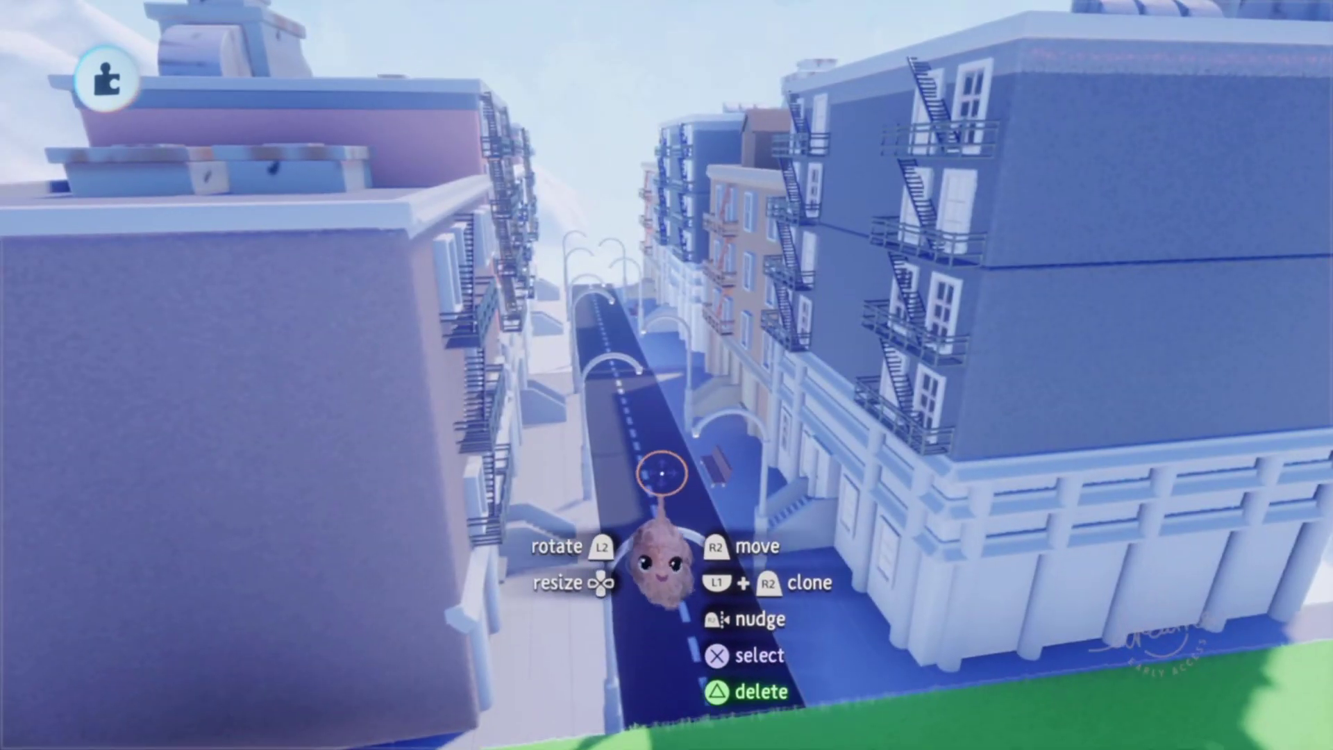
- Walk along the street in play mode and examine the graded lighting, buildings and sky
{"action": "key", "text": "Escape"}
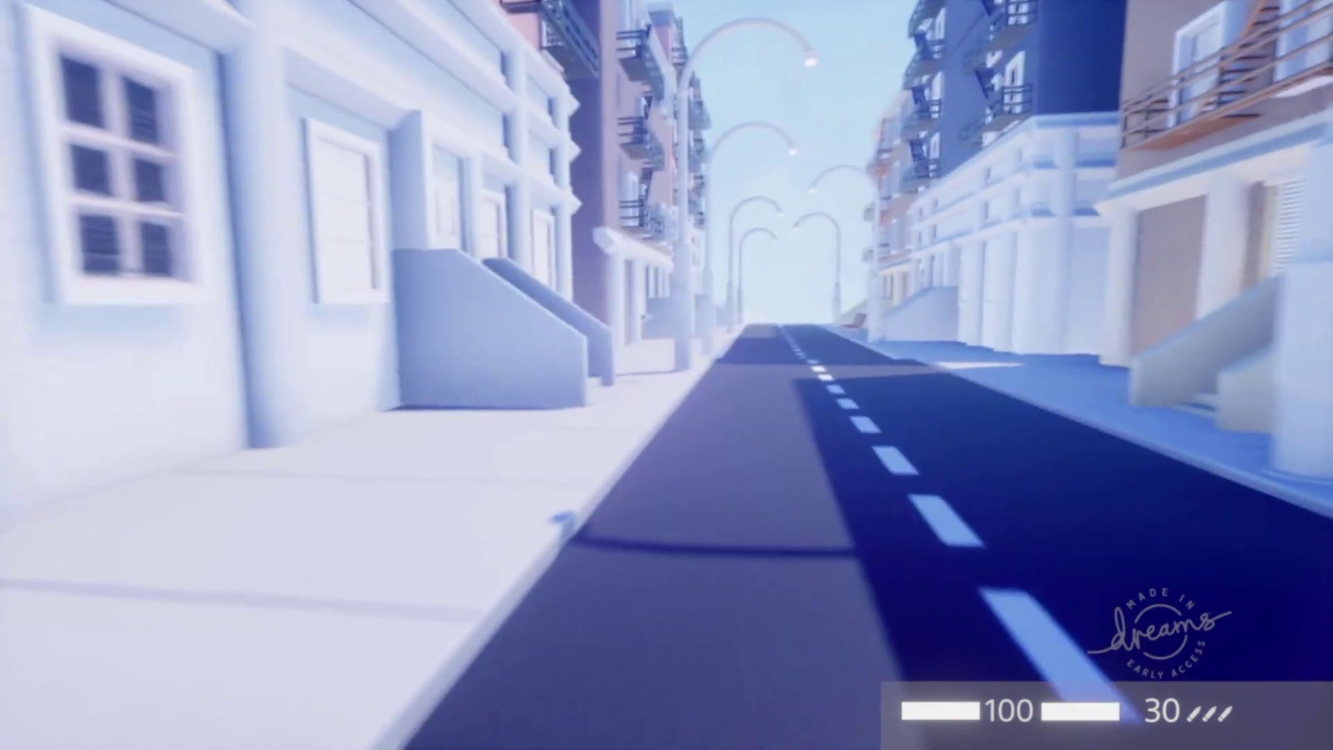
{"action": "key", "text": "w"}
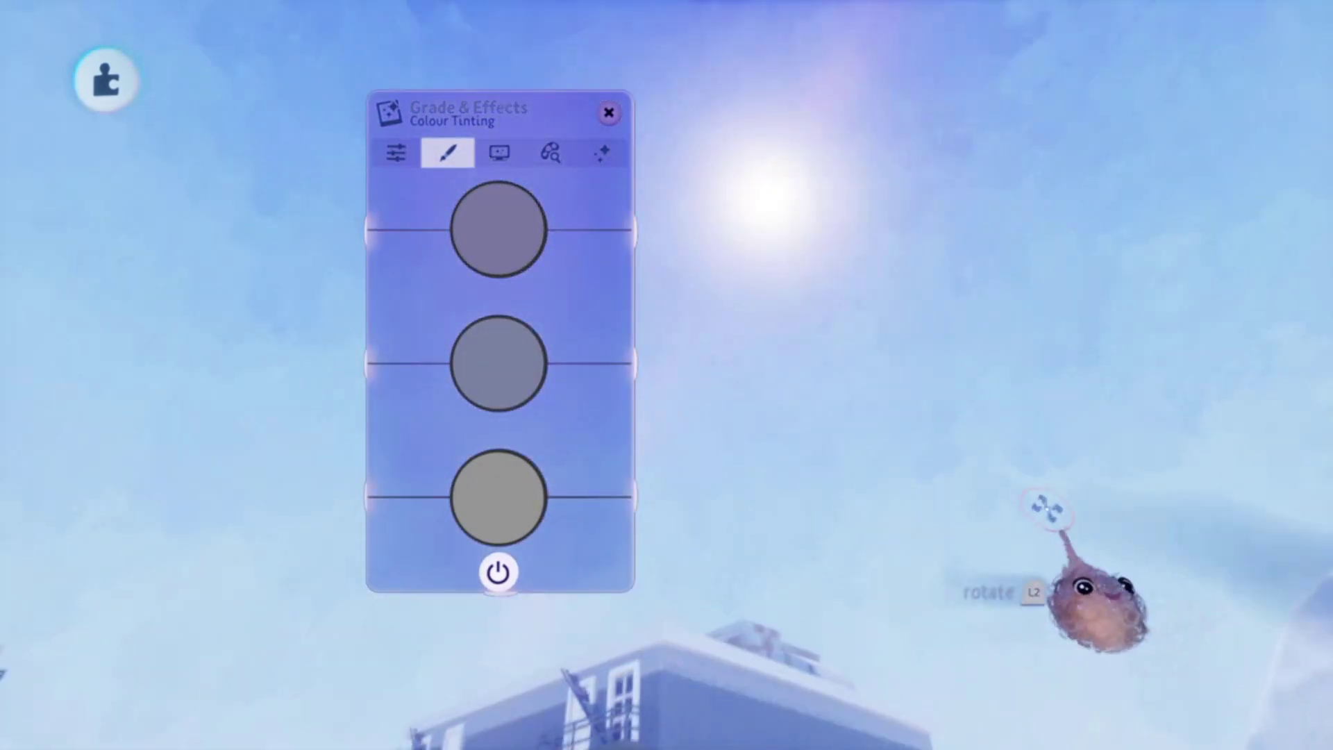
{"action": "middle_click_drag", "start_coordinate": [1096, 604], "coordinate": [1015, 562]}
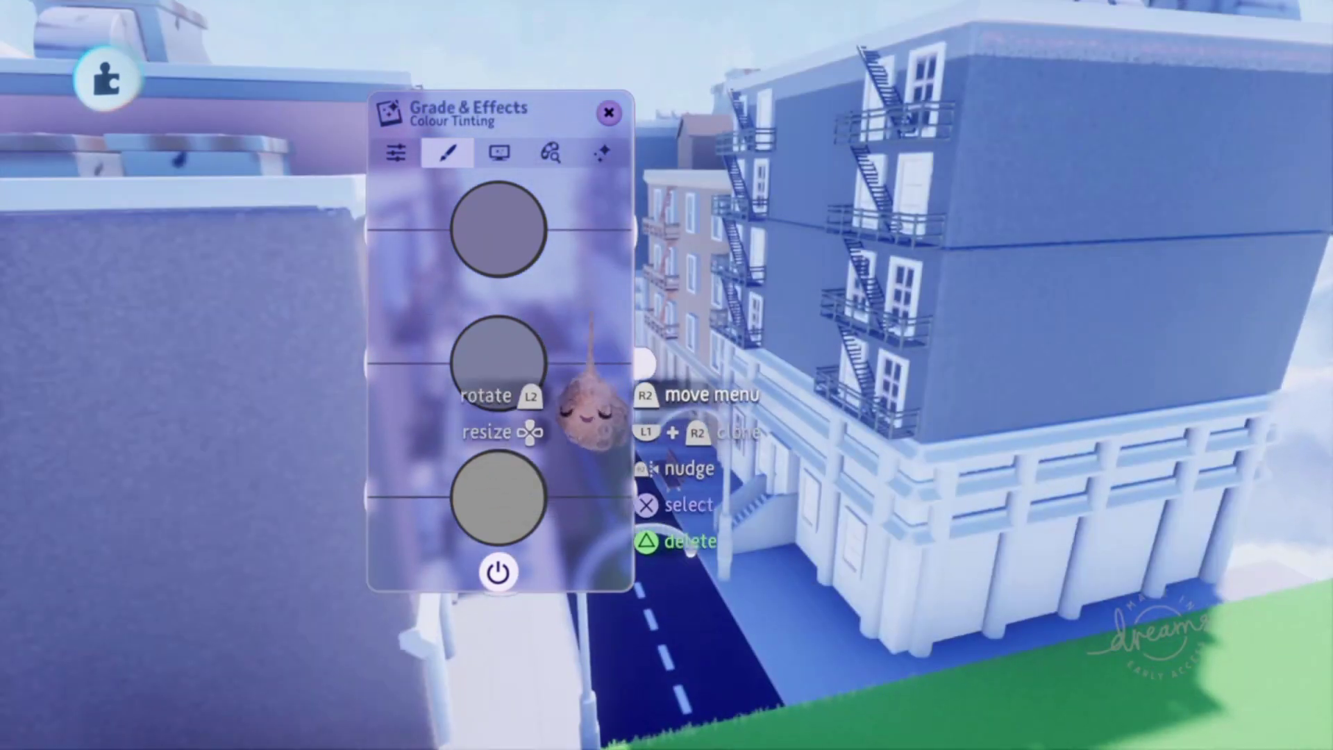
- Move the Grade & Effects settings clear of the scene and set the Screen Effects value just below Bloom to 100%
{"action": "left_click_drag", "start_coordinate": [590, 409], "coordinate": [340, 406]}
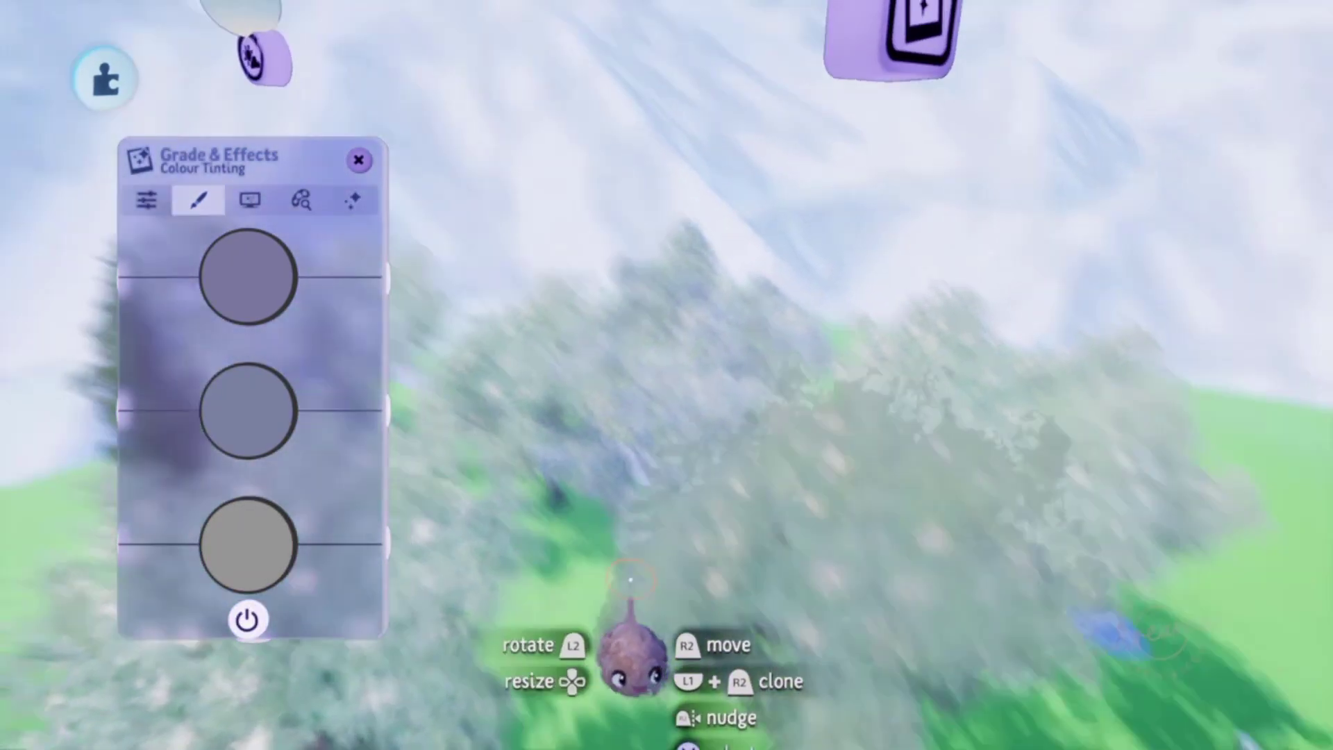
{"action": "mouse_move", "coordinate": [248, 275]}
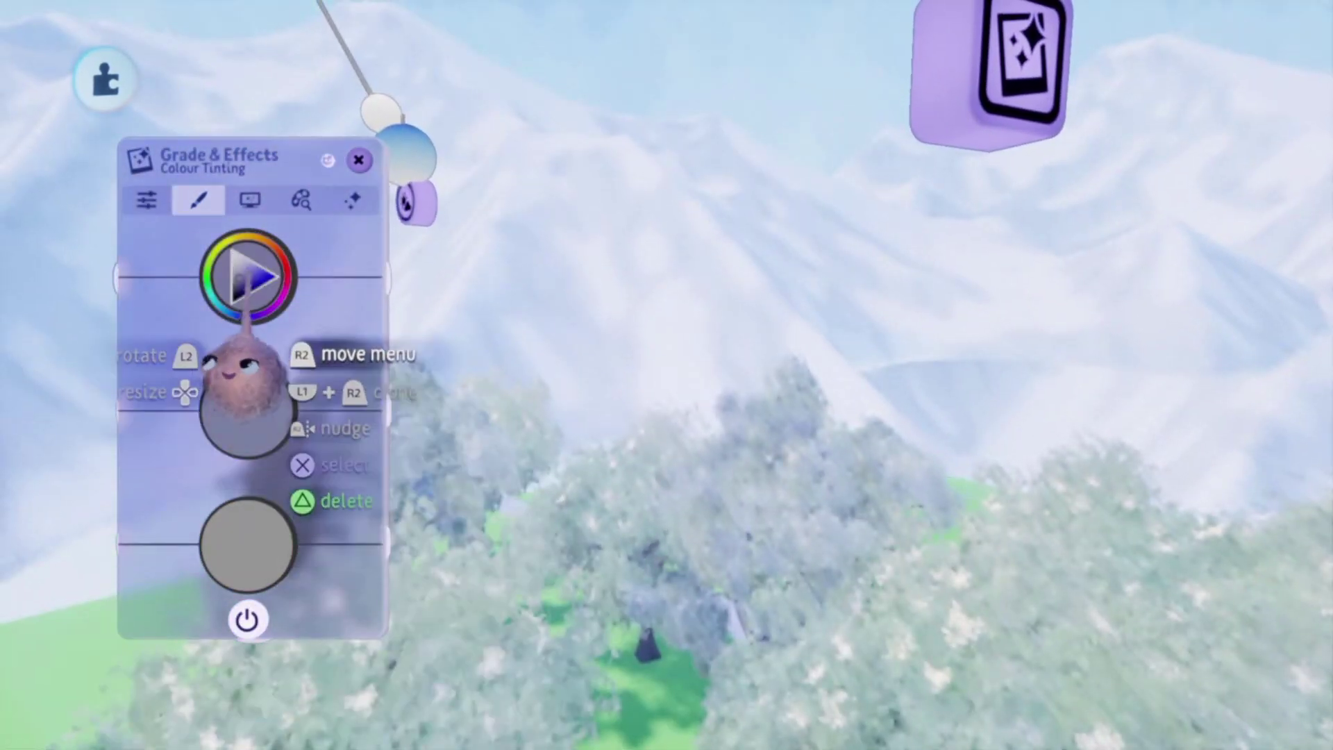
{"action": "left_click", "coordinate": [268, 206]}
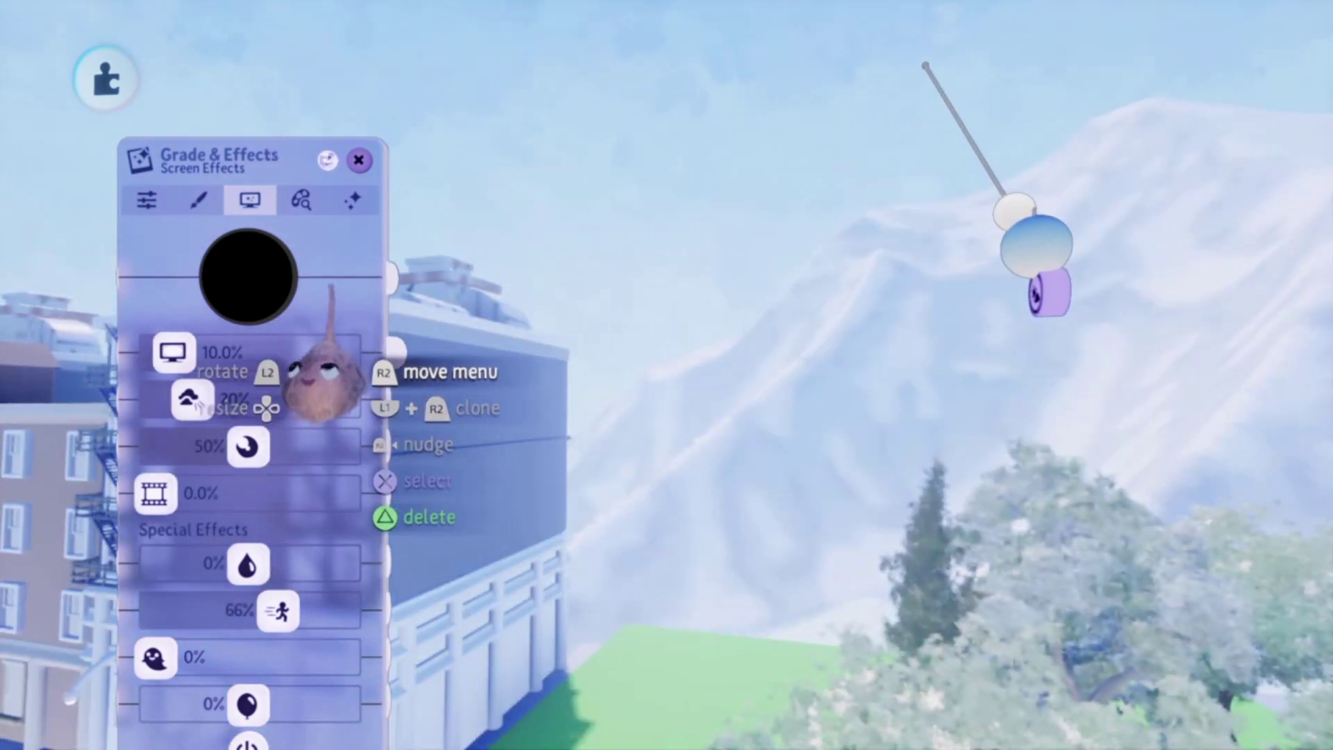
{"action": "left_click_drag", "start_coordinate": [322, 385], "coordinate": [323, 305]}
{"action": "left_click_drag", "start_coordinate": [224, 463], "coordinate": [952, 536]}
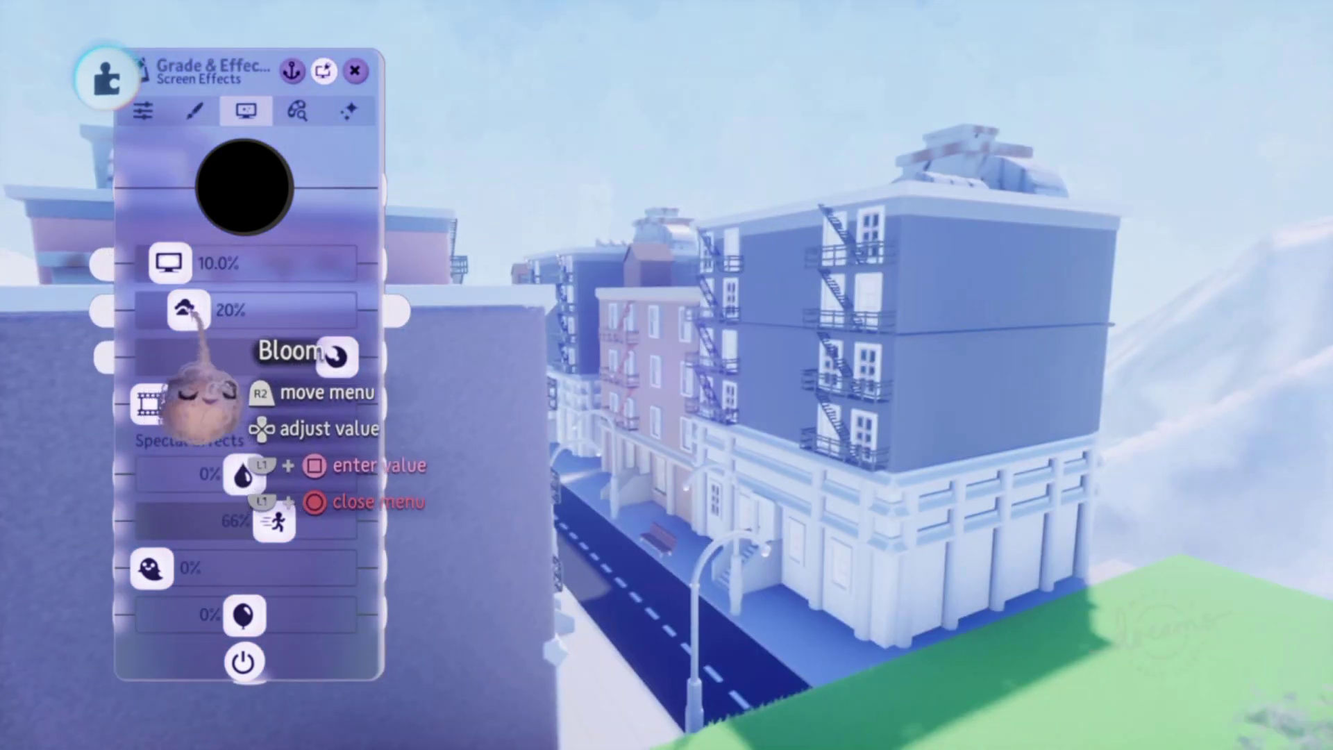
- Try Bloom at 100% and undo the change
{"action": "left_click_drag", "start_coordinate": [192, 314], "coordinate": [539, 419]}
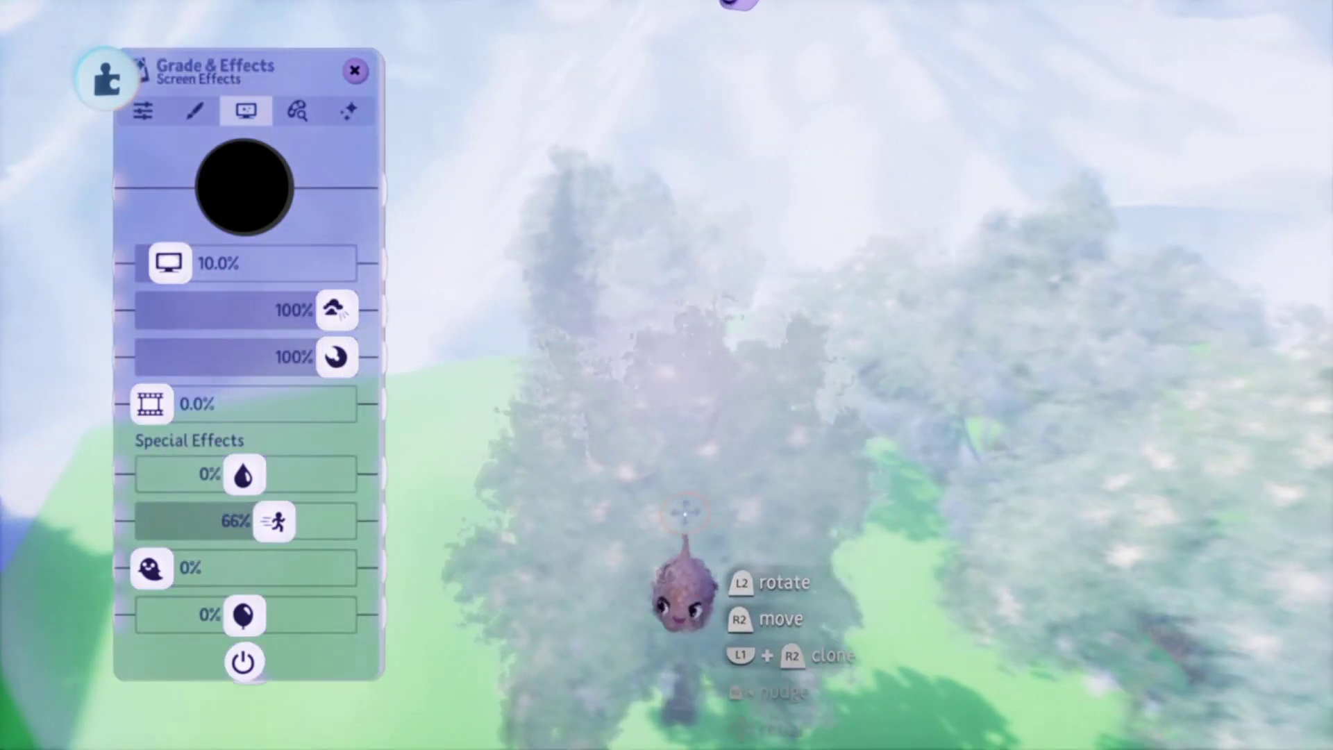
{"action": "key", "text": "ctrl+z"}
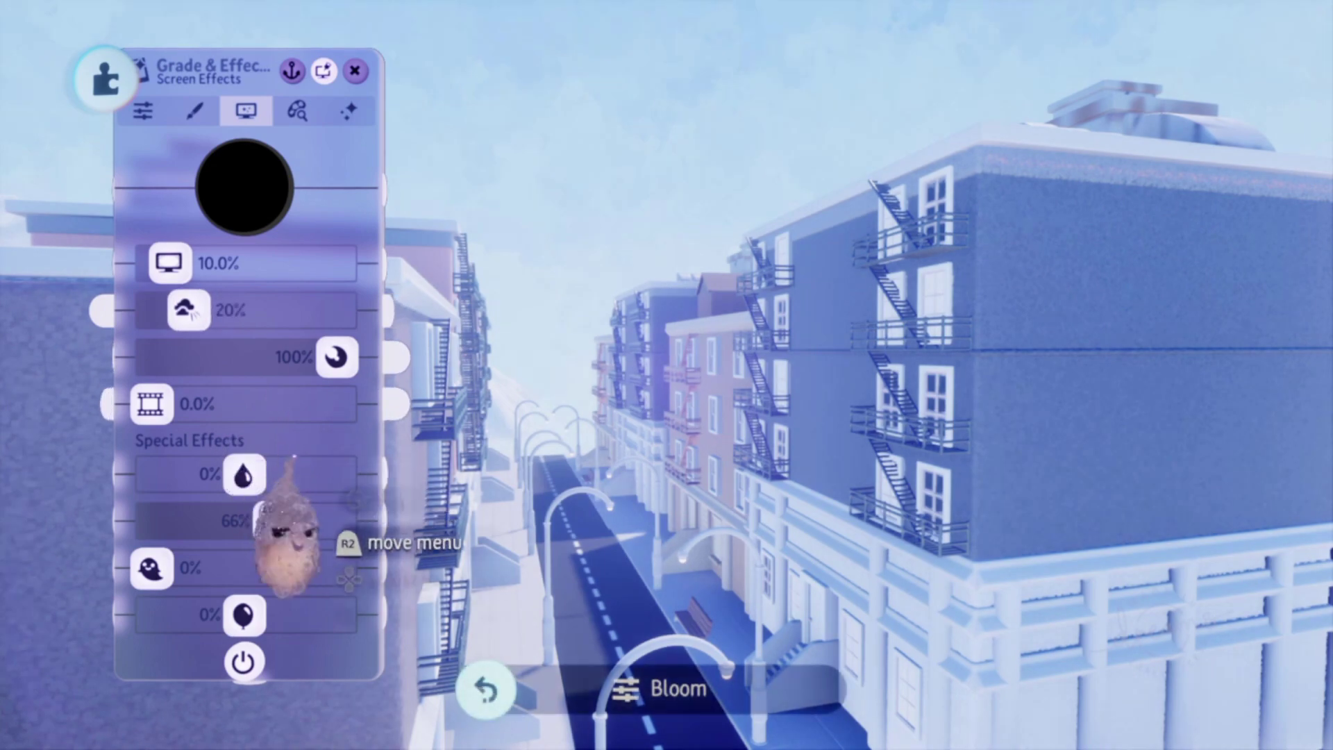
- Set the running-figure special effect to 0% and the sharpness effect above it to -100%, and close the grade settings
{"action": "left_click_drag", "start_coordinate": [280, 522], "coordinate": [152, 522]}
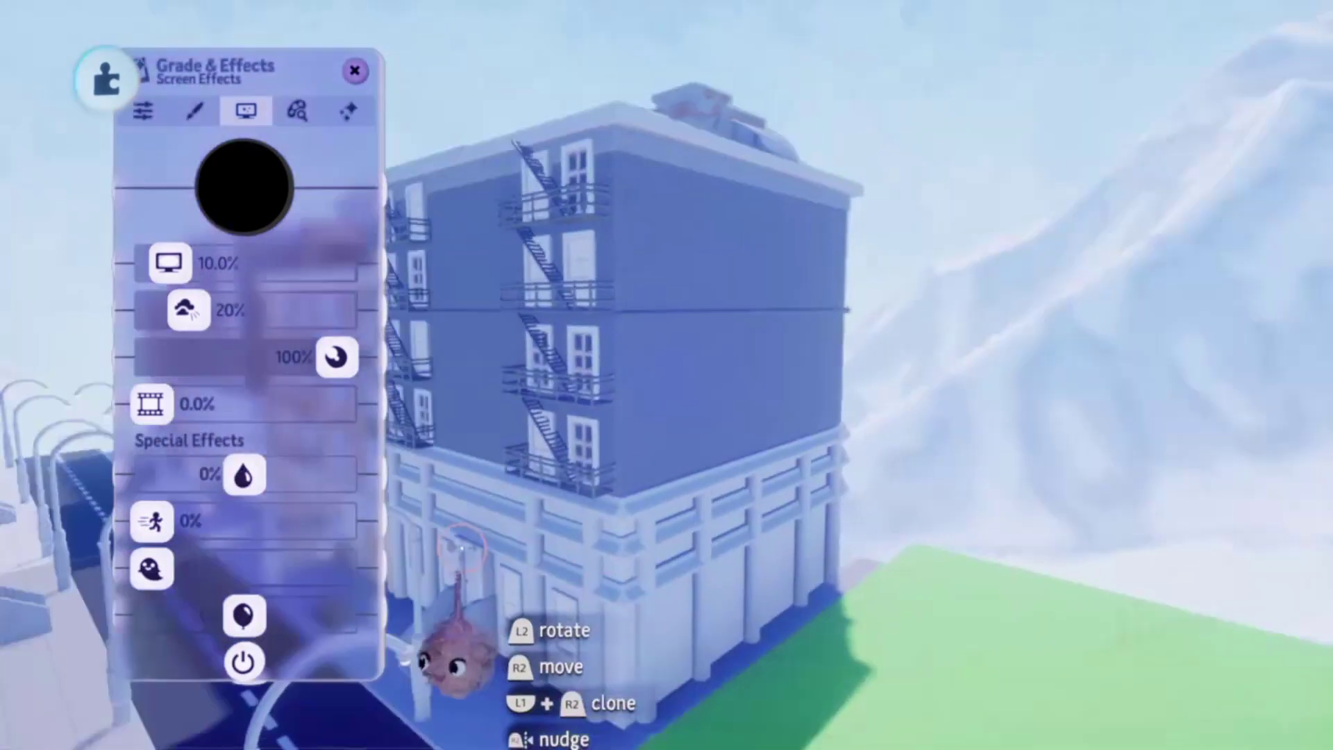
{"action": "mouse_move", "coordinate": [459, 548]}
{"action": "middle_mouse_down"}
{"action": "mouse_move", "coordinate": [444, 539]}
{"action": "mouse_move", "coordinate": [464, 532]}
{"action": "middle_mouse_up"}
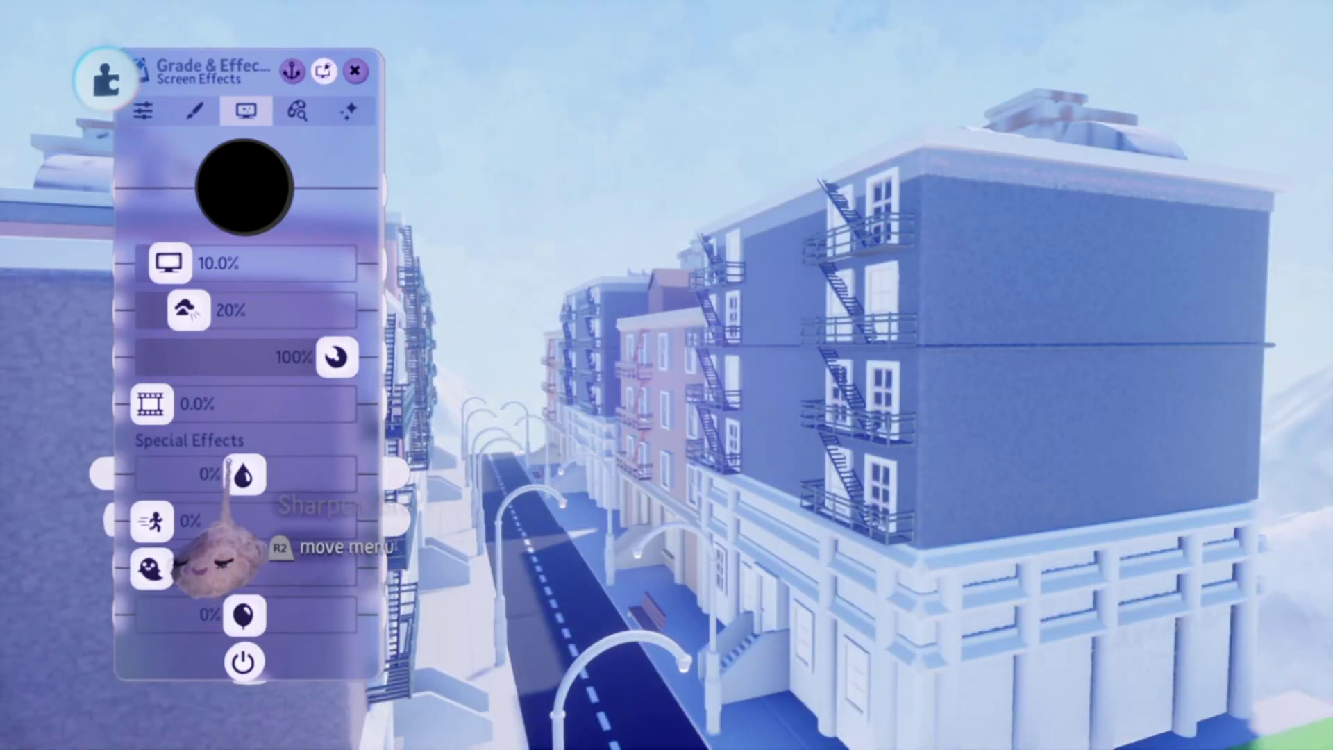
{"action": "left_click_drag", "start_coordinate": [236, 576], "coordinate": [218, 594]}
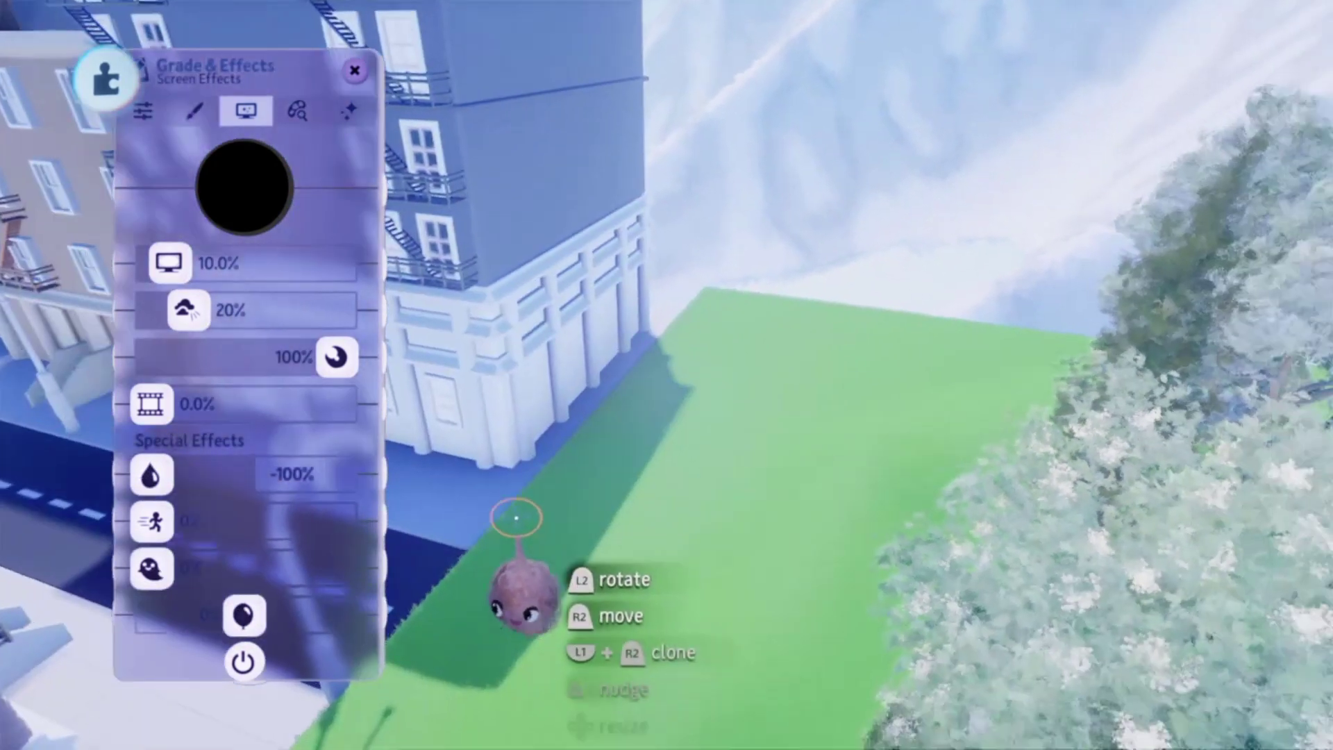
{"action": "key", "text": "Escape"}
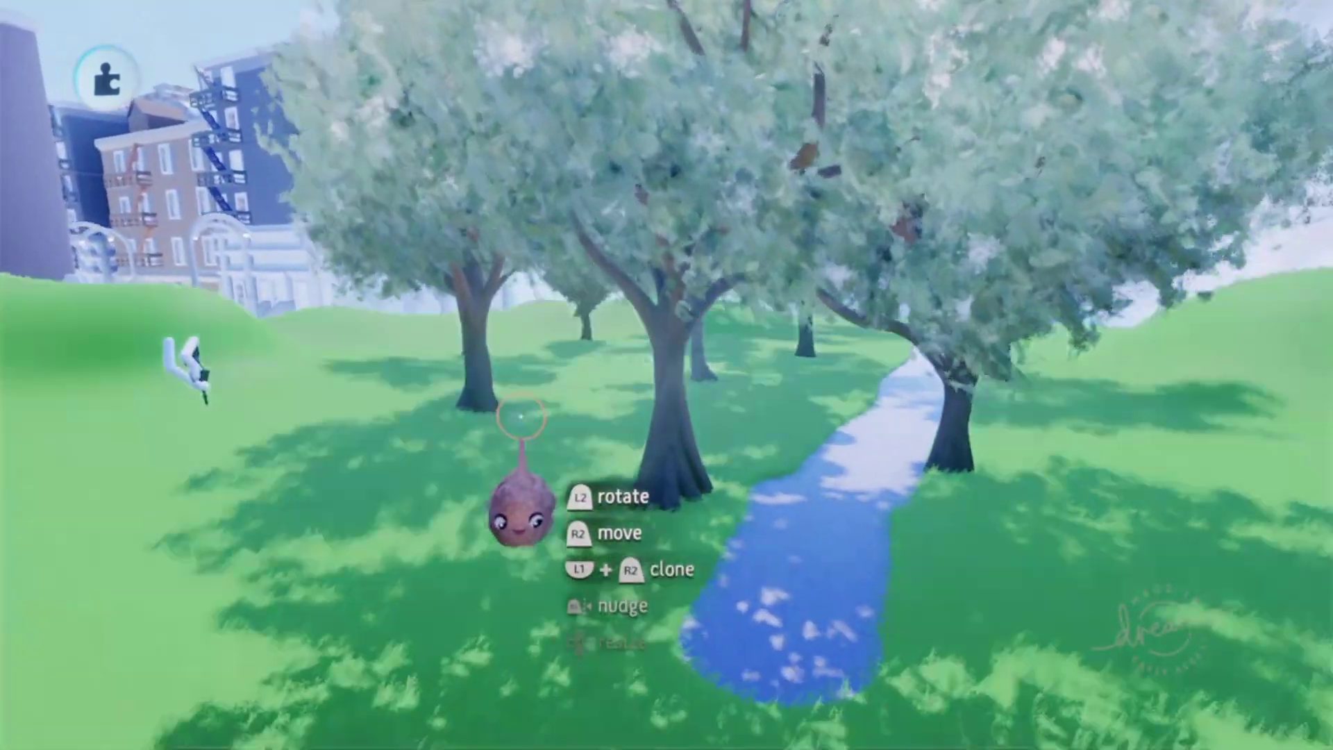
- Delete the lighting and grading gadgets to compare the scene without them, and undo the deletion
{"action": "middle_click_drag", "start_coordinate": [520, 415], "coordinate": [449, 353]}
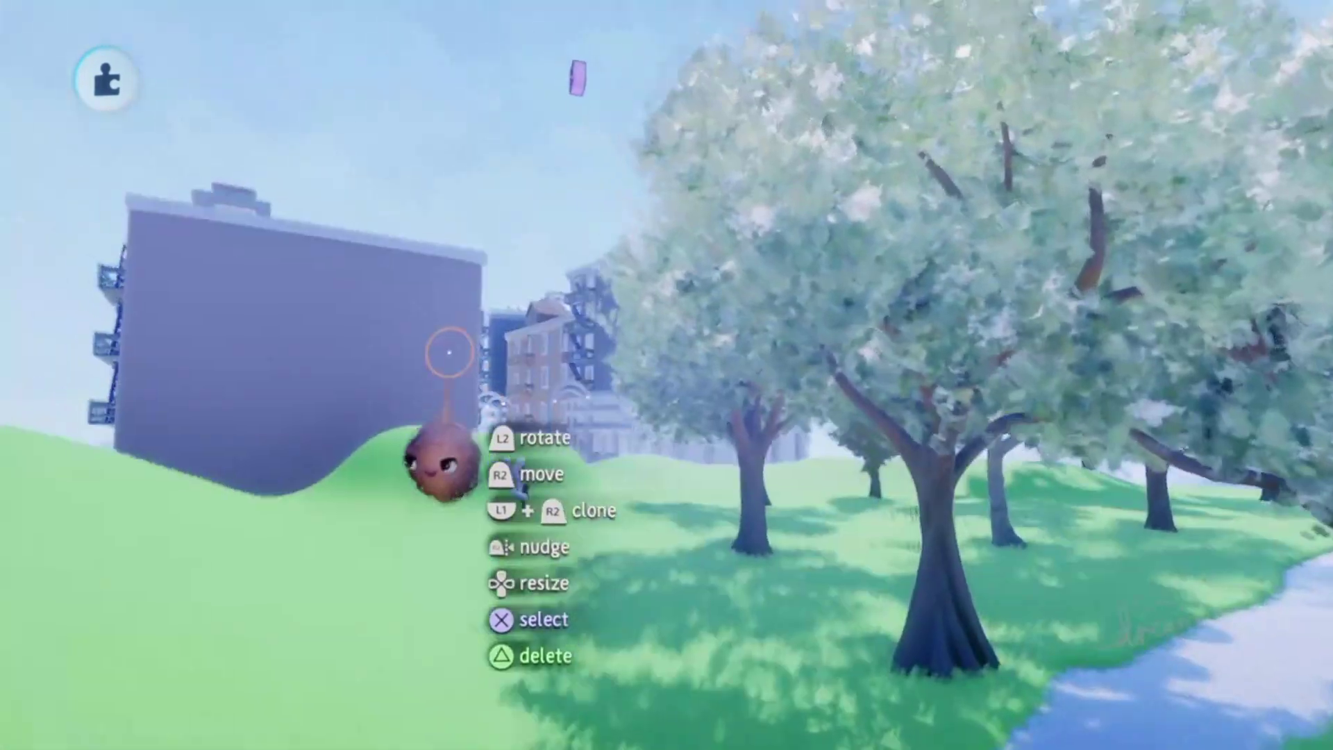
{"action": "middle_click_drag", "start_coordinate": [552, 277], "coordinate": [558, 373]}
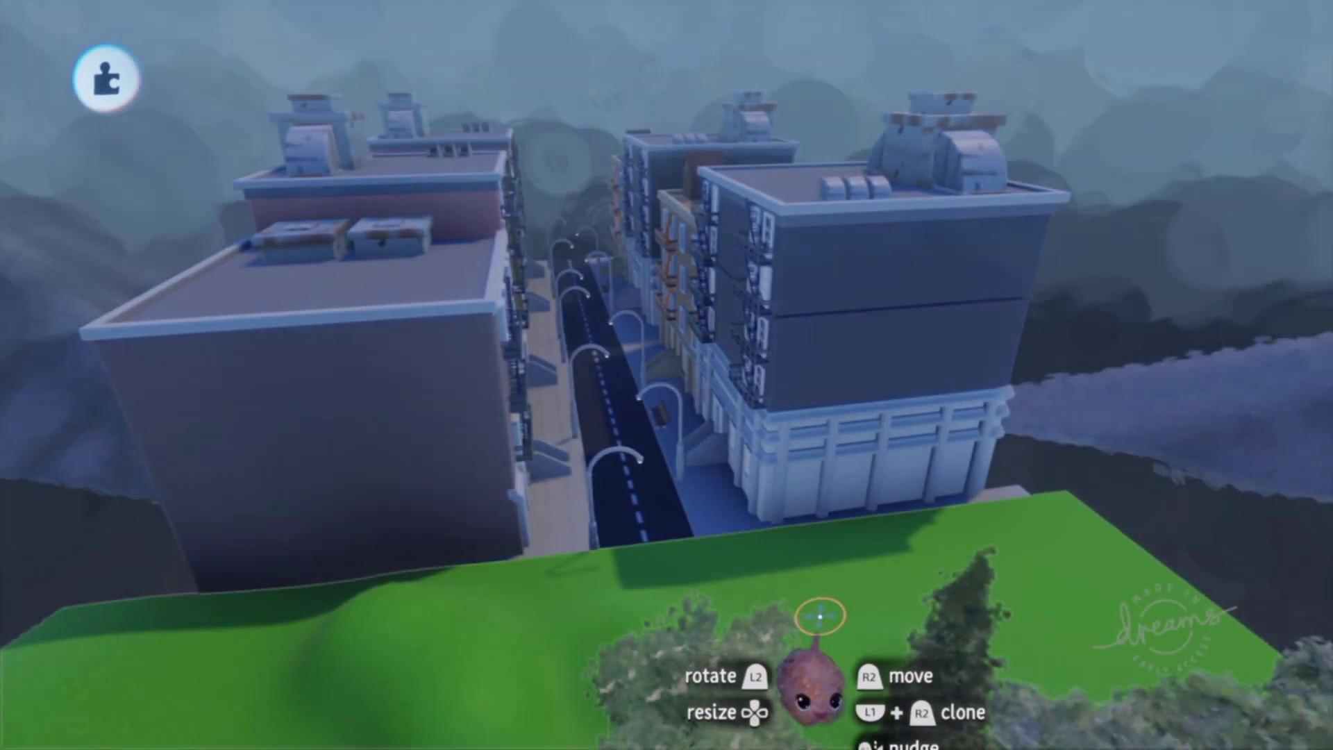
{"action": "key", "text": "Delete"}
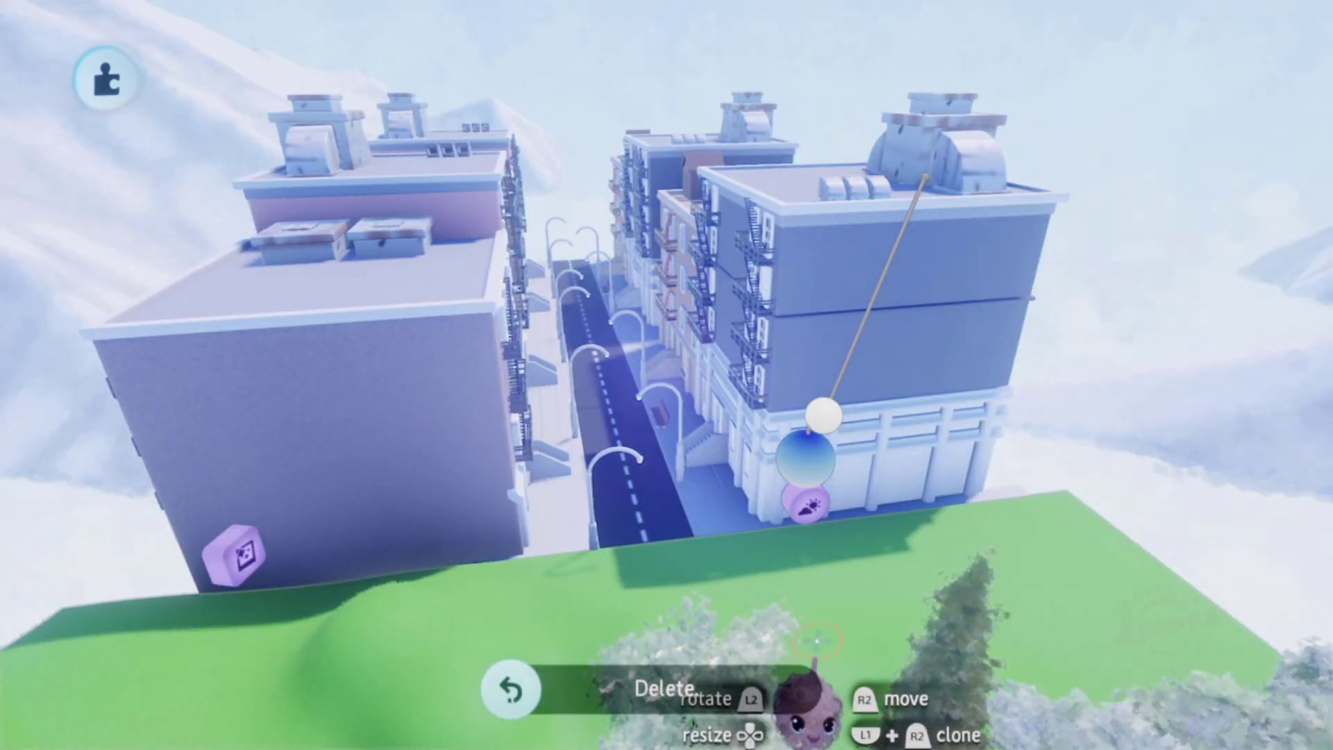
- Enter play mode in the park and examine the lighting beneath the trees
{"action": "key", "text": "Escape"}
{"action": "left_click", "coordinate": [378, 520]}
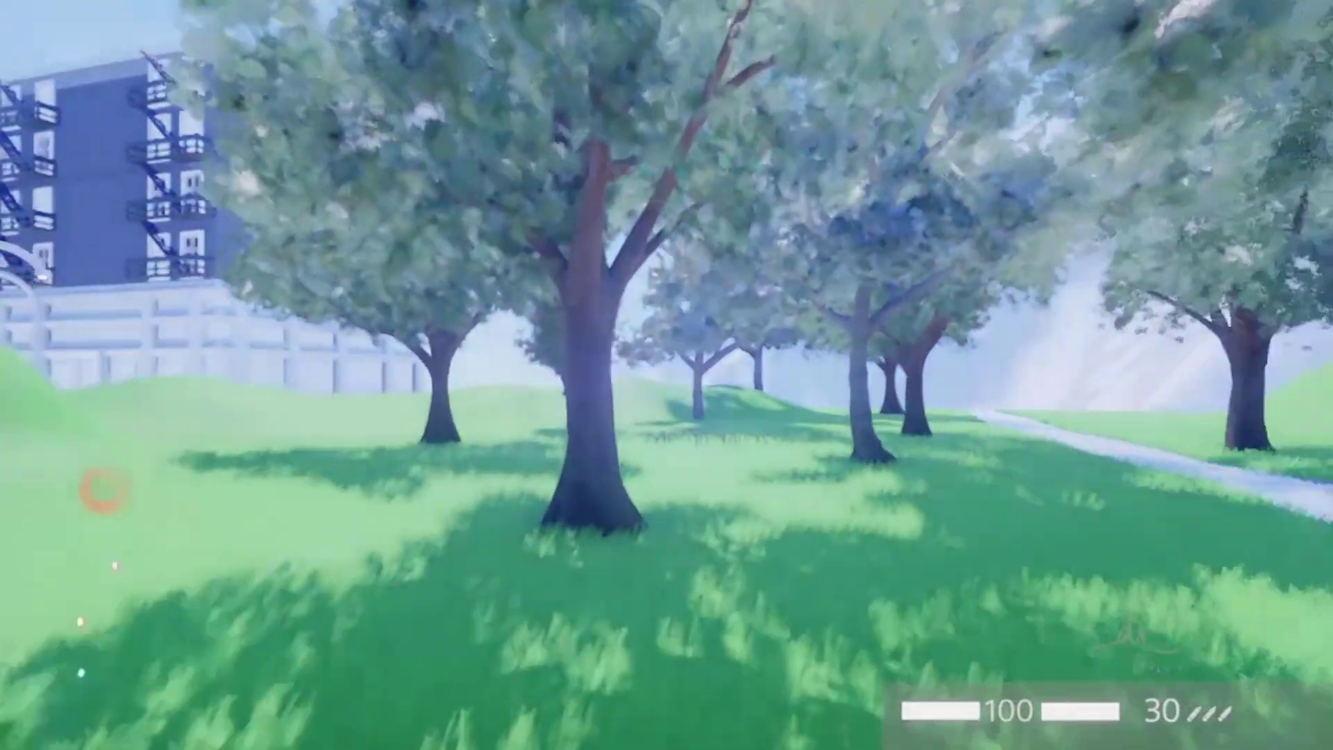